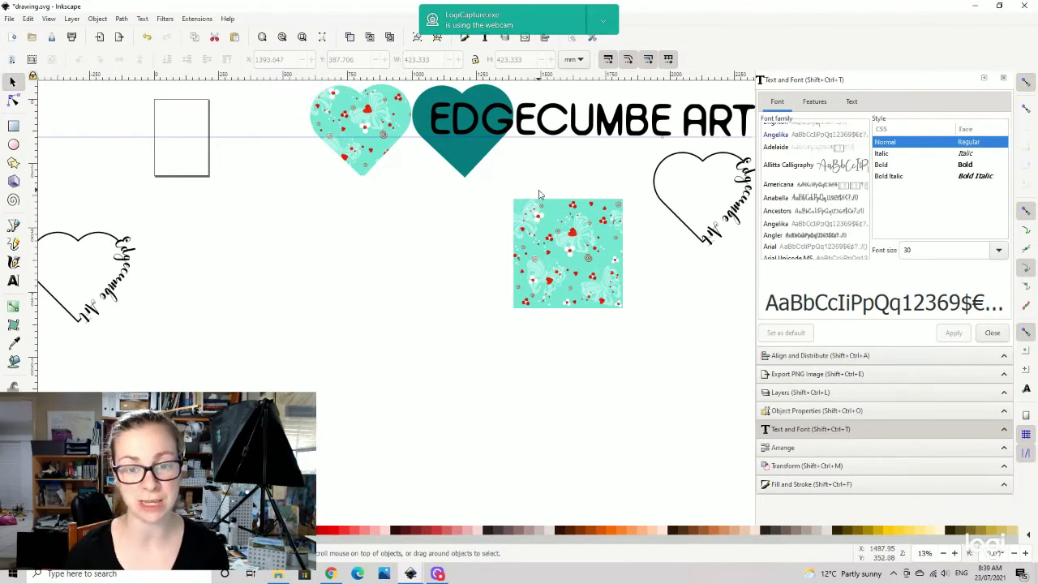
- Draw a rectangle left of the pattern image, fill it red and remove its outline
{"action": "scroll", "coordinate": [478, 235], "scroll_direction": "up", "scroll_amount": 2}
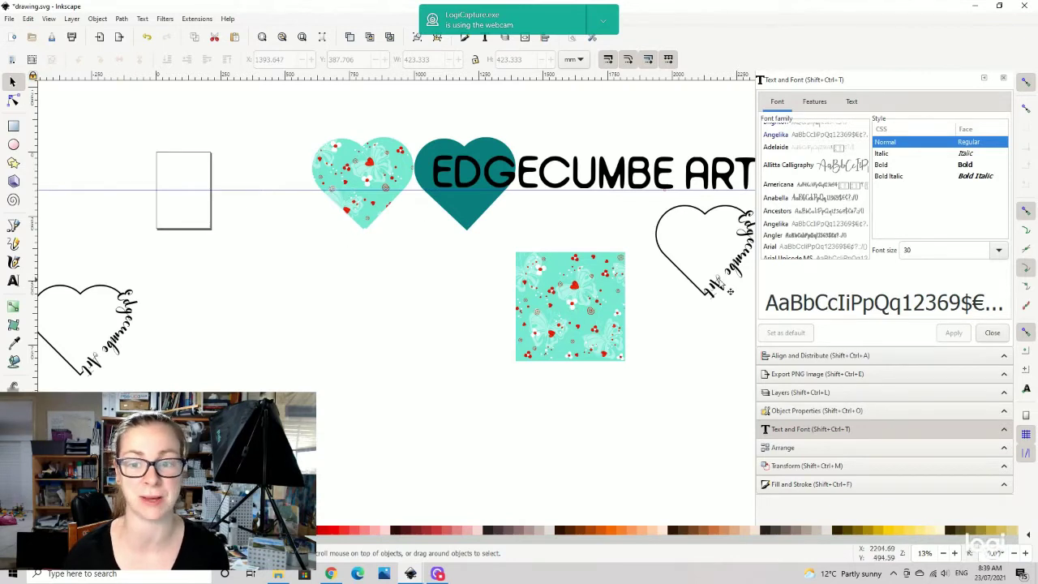
{"action": "scroll", "coordinate": [705, 316], "scroll_direction": "right", "scroll_amount": 4}
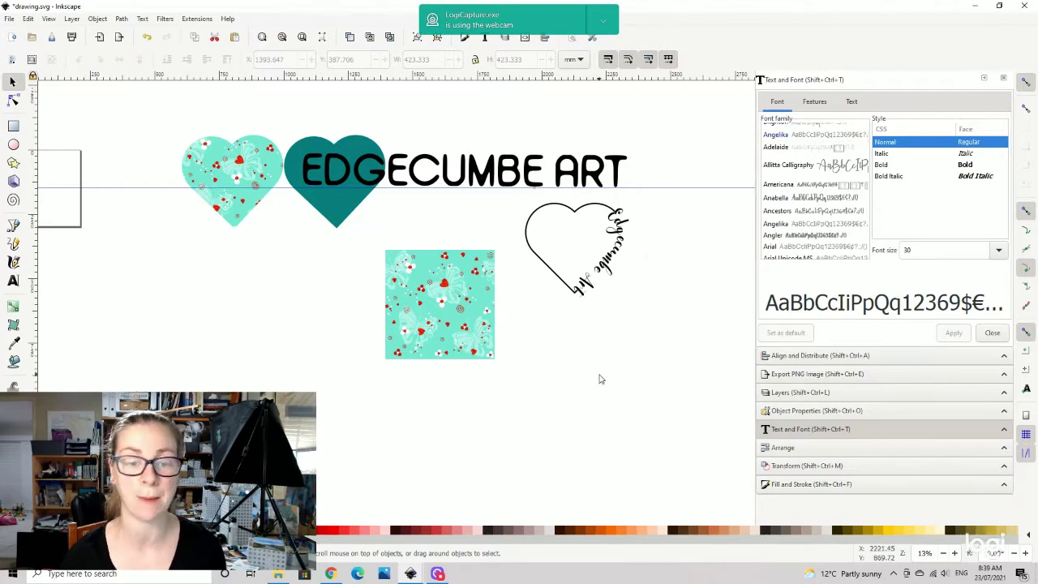
{"action": "left_click_drag", "start_coordinate": [528, 365], "coordinate": [637, 336]}
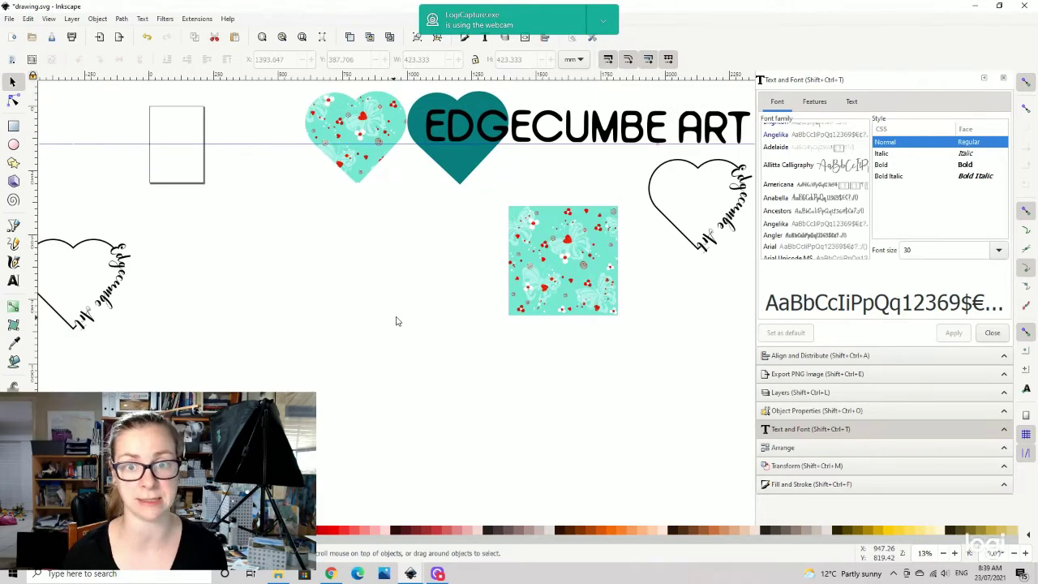
{"action": "left_click_drag", "start_coordinate": [364, 297], "coordinate": [440, 268]}
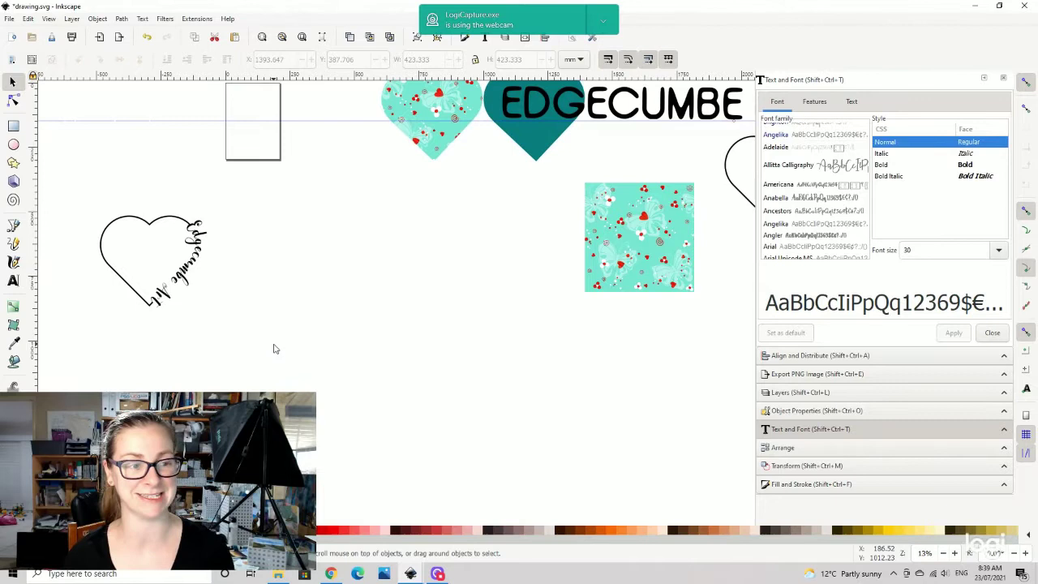
{"action": "left_click_drag", "start_coordinate": [394, 255], "coordinate": [398, 262]}
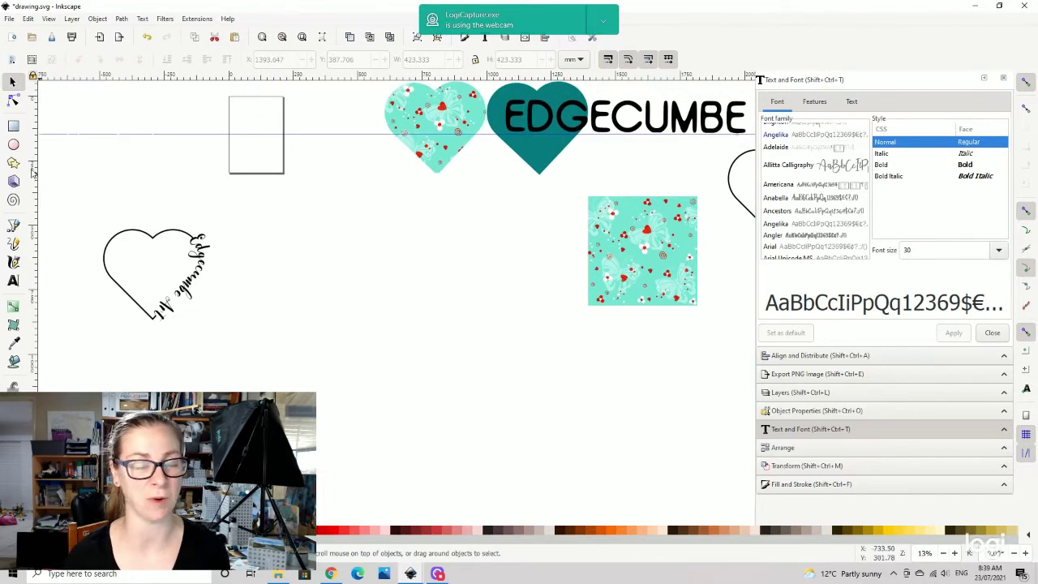
{"action": "left_click", "coordinate": [13, 126]}
{"action": "left_click_drag", "start_coordinate": [374, 229], "coordinate": [496, 344]}
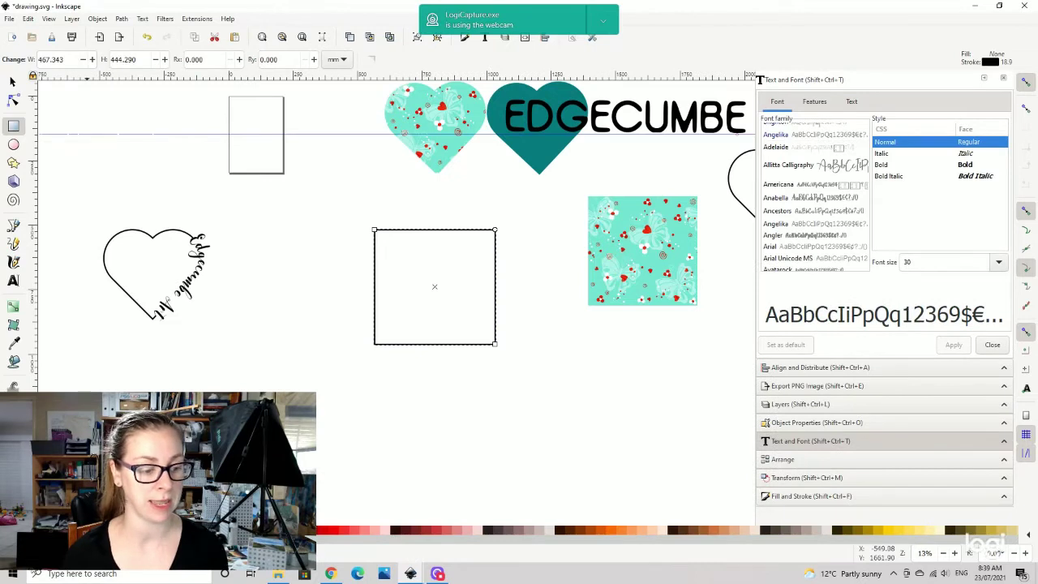
{"action": "key", "text": "ctrl+shift+f"}
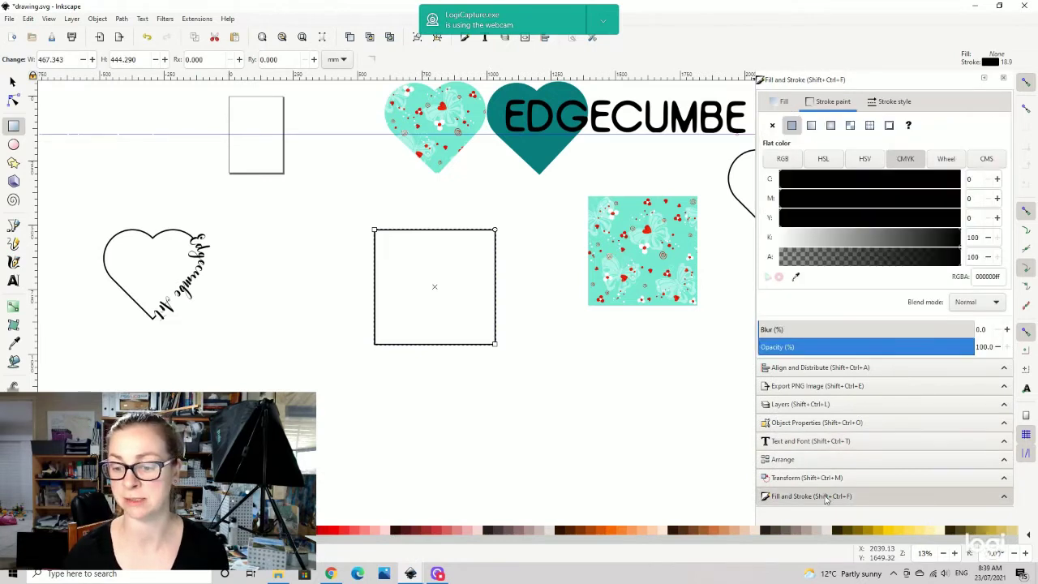
{"action": "left_click", "coordinate": [772, 125]}
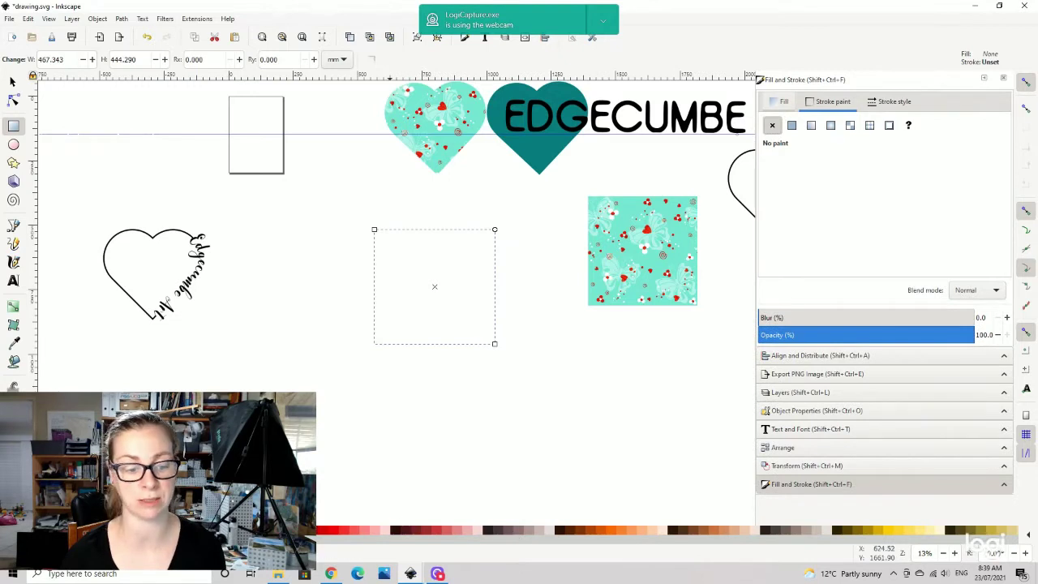
{"action": "left_click", "coordinate": [345, 533]}
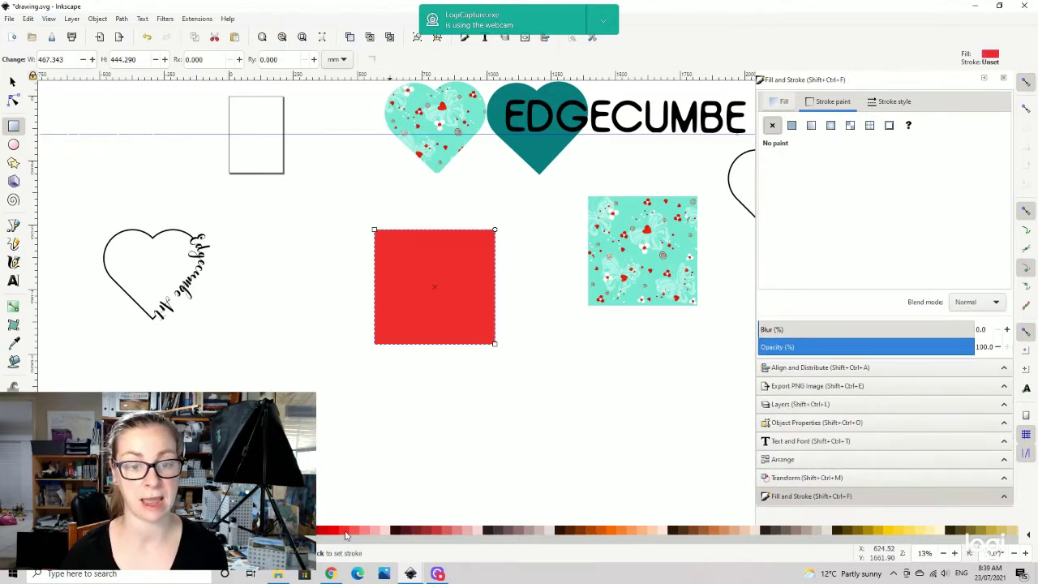
- Resize the red rectangle to exactly 450 × 450
{"action": "left_click", "coordinate": [12, 82]}
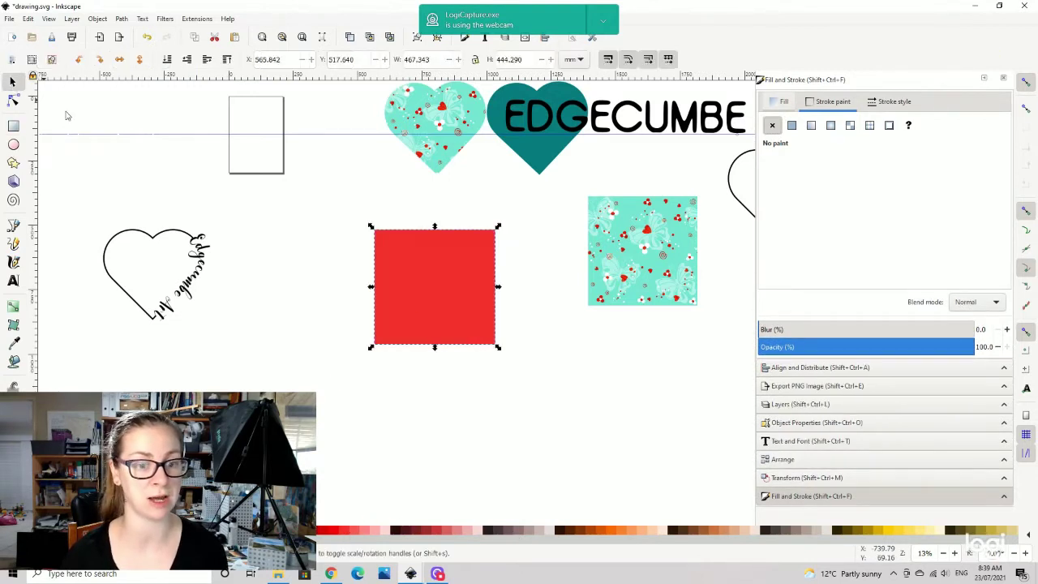
{"action": "left_click", "coordinate": [559, 409]}
{"action": "left_click", "coordinate": [434, 269]}
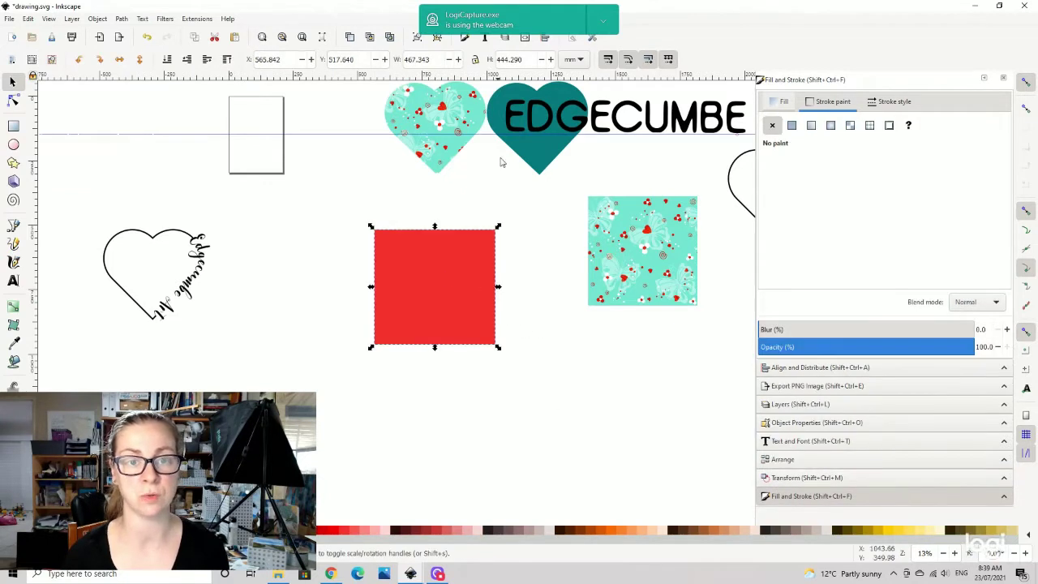
{"action": "double_click", "coordinate": [435, 60]}
{"action": "type", "text": "450"}
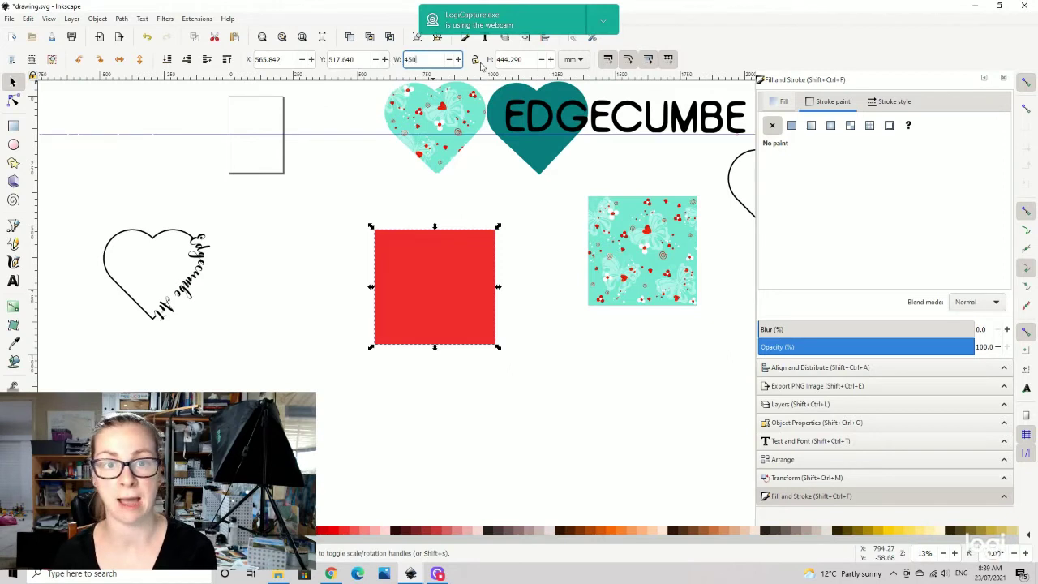
{"action": "double_click", "coordinate": [526, 59]}
{"action": "type", "text": "4"}
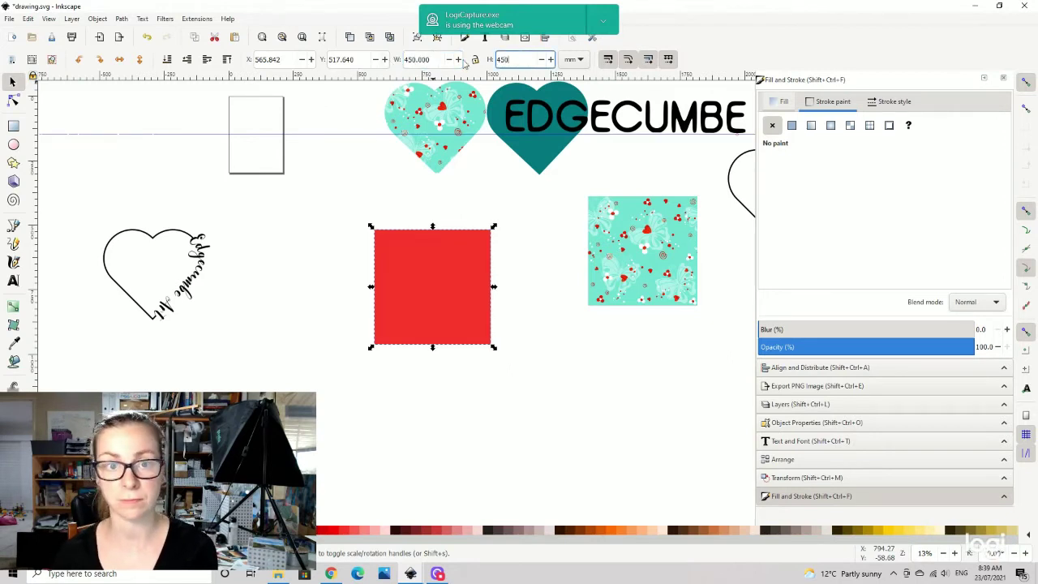
{"action": "type", "text": "50"}
{"action": "left_click", "coordinate": [559, 238]}
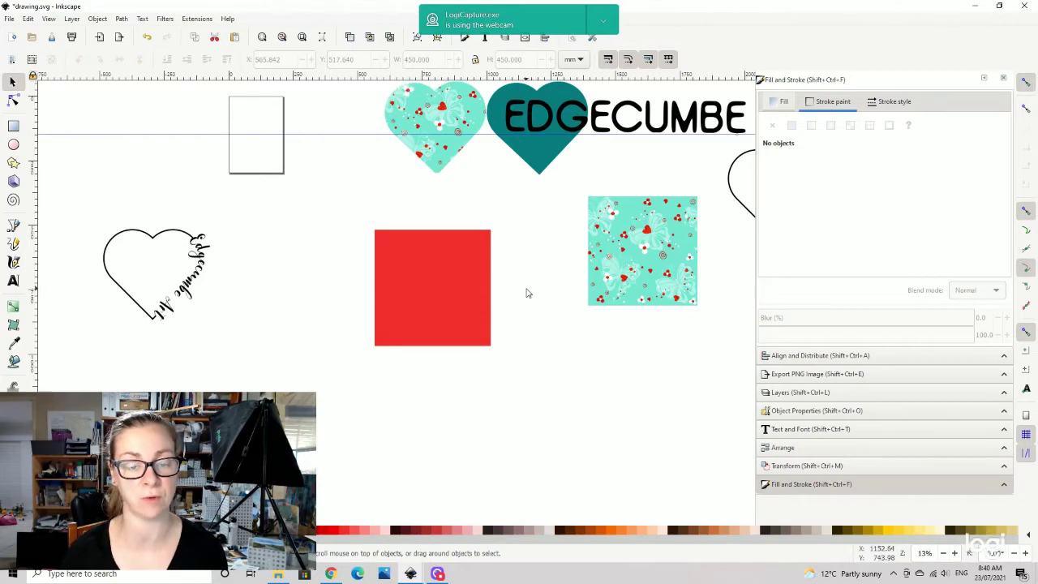
- Draw a red ellipse left of the square and set it to a 450 × 450 circle
{"action": "left_click", "coordinate": [13, 148]}
{"action": "left_click_drag", "start_coordinate": [239, 266], "coordinate": [325, 383]}
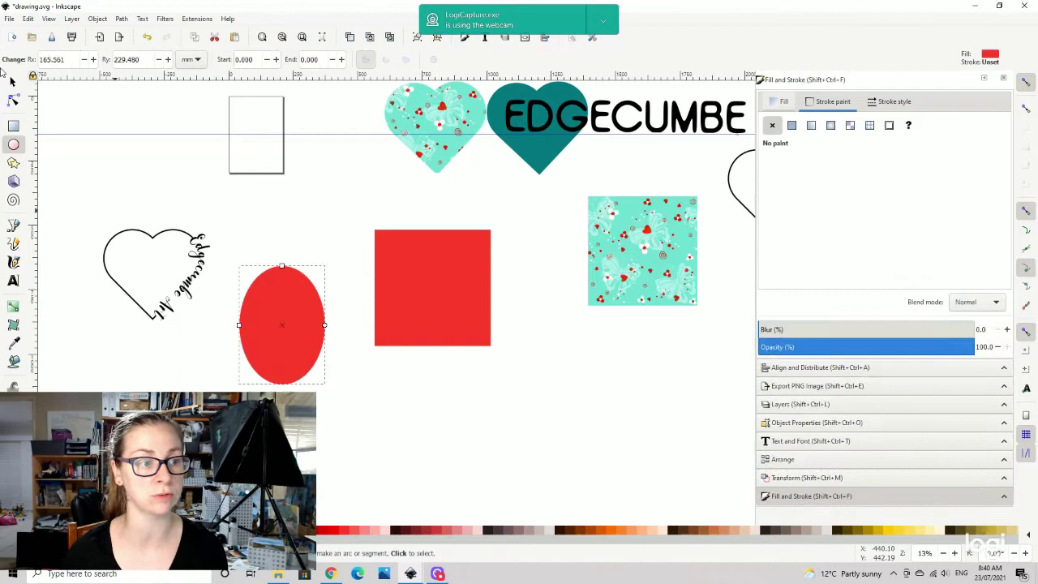
{"action": "left_click", "coordinate": [12, 82]}
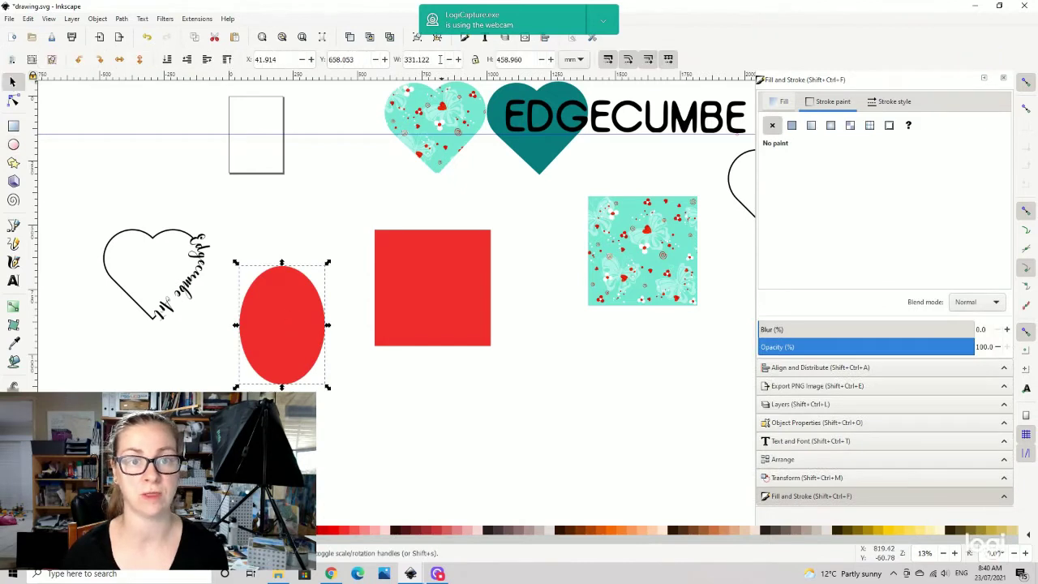
{"action": "triple_click", "coordinate": [417, 60]}
{"action": "type", "text": "450"}
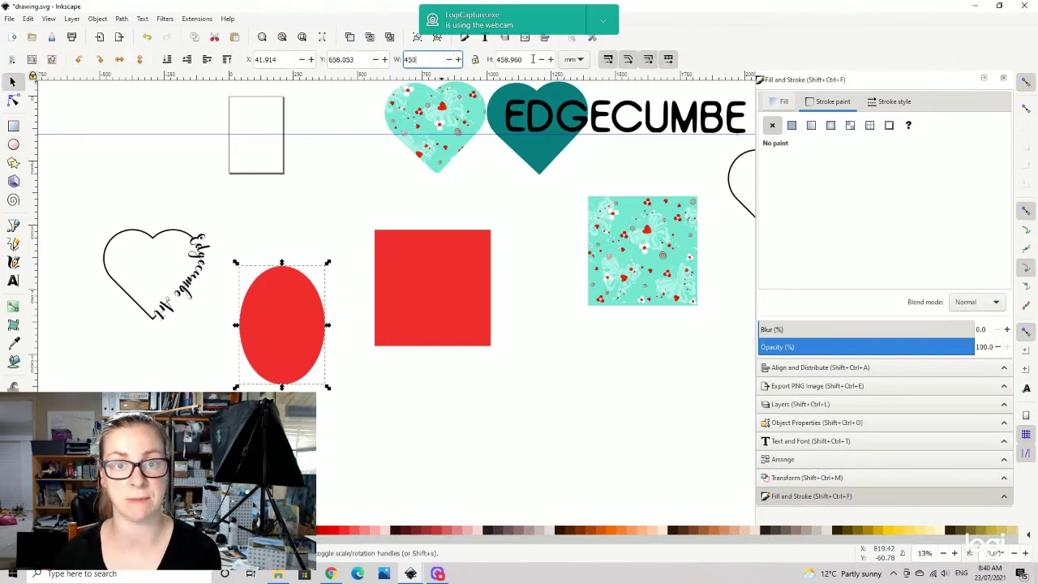
{"action": "triple_click", "coordinate": [533, 59]}
{"action": "type", "text": "450"}
{"action": "key", "text": "Return"}
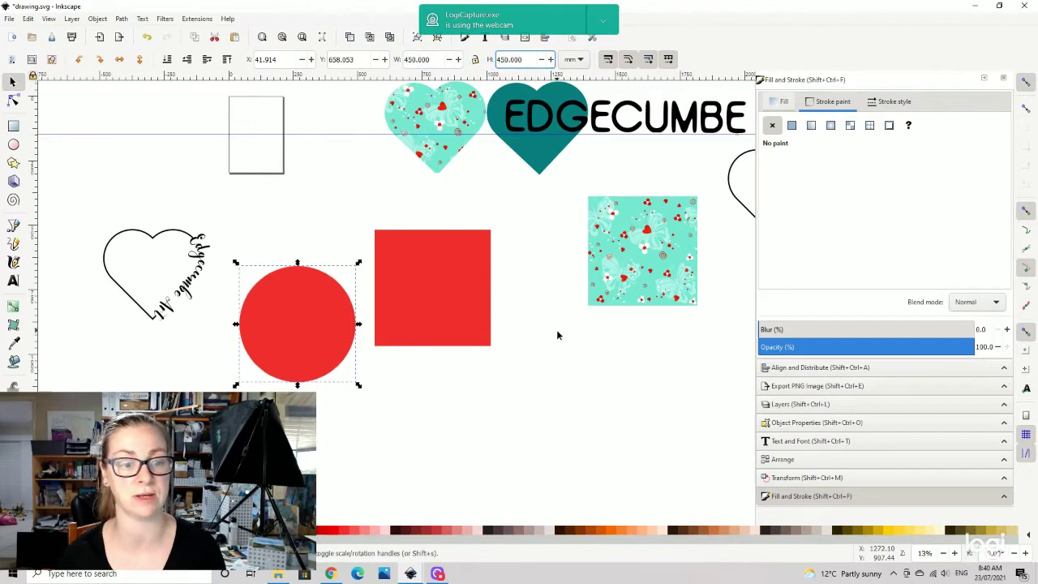
{"action": "left_click", "coordinate": [556, 334]}
- Select the circle and square together and convert both with Path > Object to Path
{"action": "left_click", "coordinate": [288, 317]}
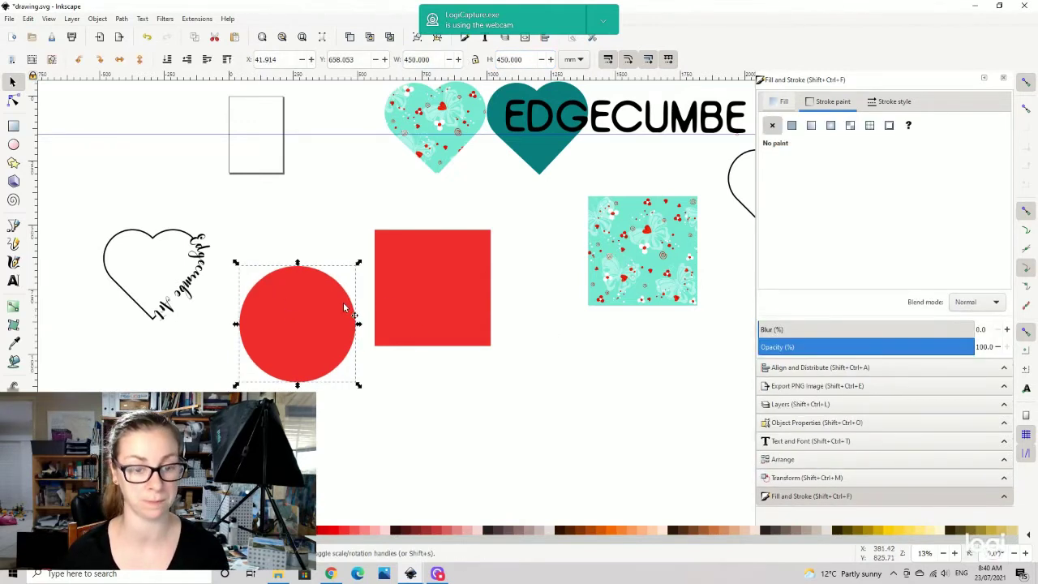
{"action": "left_click", "coordinate": [421, 304], "text": "shift"}
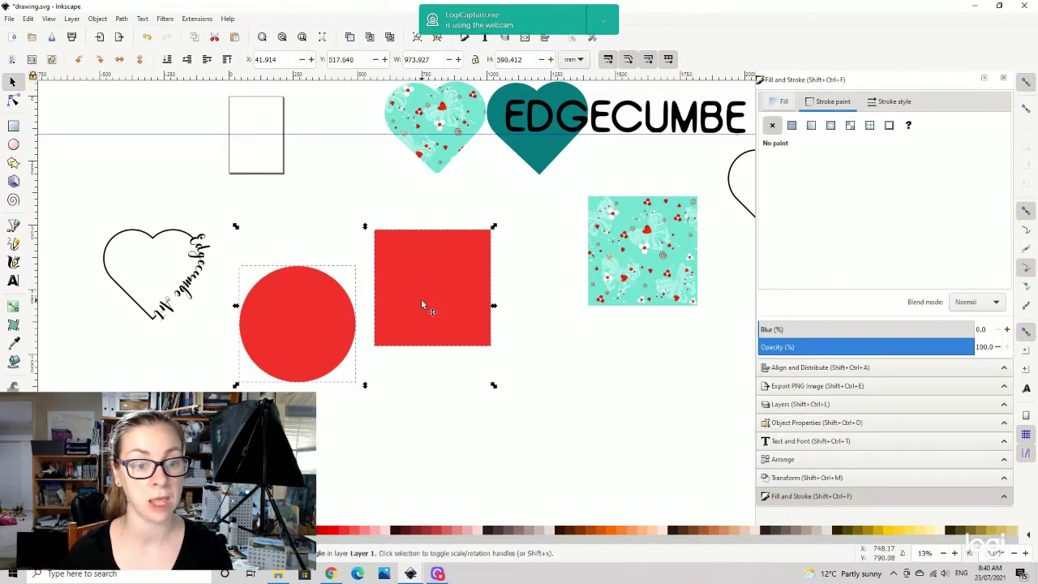
{"action": "left_click", "coordinate": [121, 19]}
{"action": "left_click", "coordinate": [136, 33]}
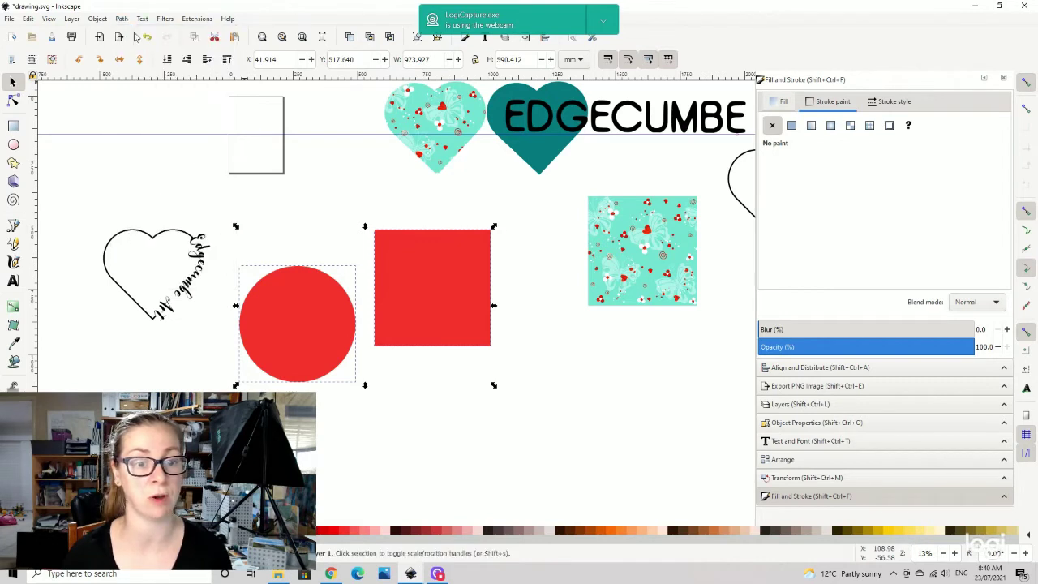
{"action": "left_click", "coordinate": [464, 285]}
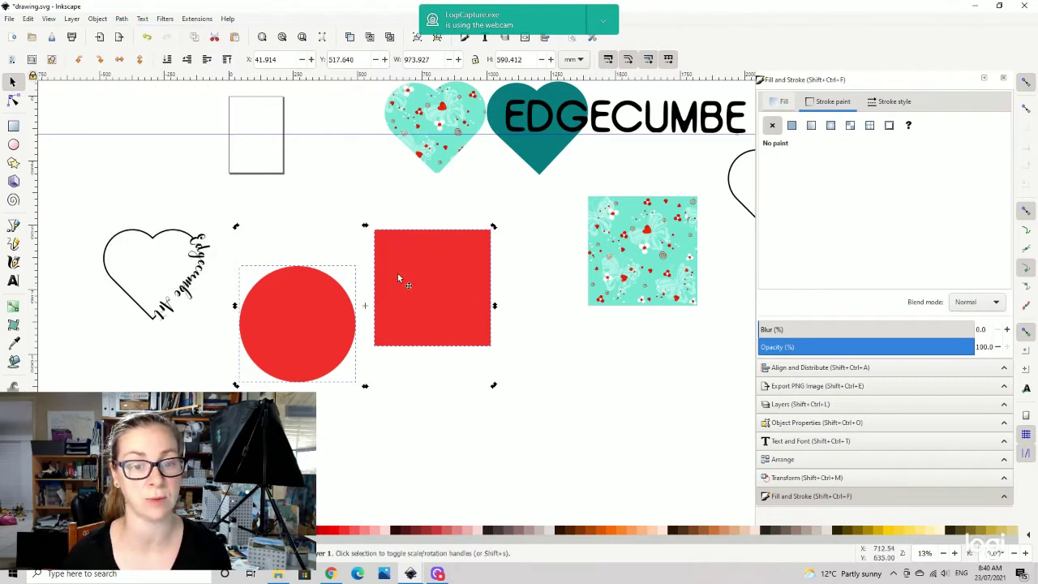
{"action": "mouse_move", "coordinate": [397, 278]}
{"action": "left_mouse_down"}
{"action": "mouse_move", "coordinate": [441, 238]}
{"action": "mouse_move", "coordinate": [394, 272]}
{"action": "left_mouse_up"}
{"action": "left_click", "coordinate": [426, 402]}
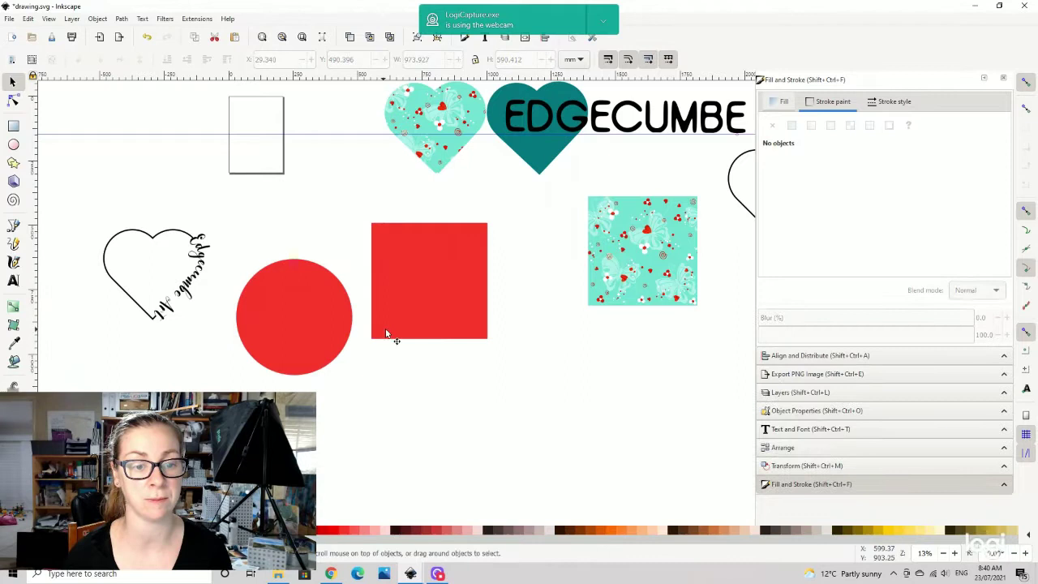
- Snap the circle onto the square's top edge and union them into a 450 × 675 arch
{"action": "left_click_drag", "start_coordinate": [325, 321], "coordinate": [451, 218]}
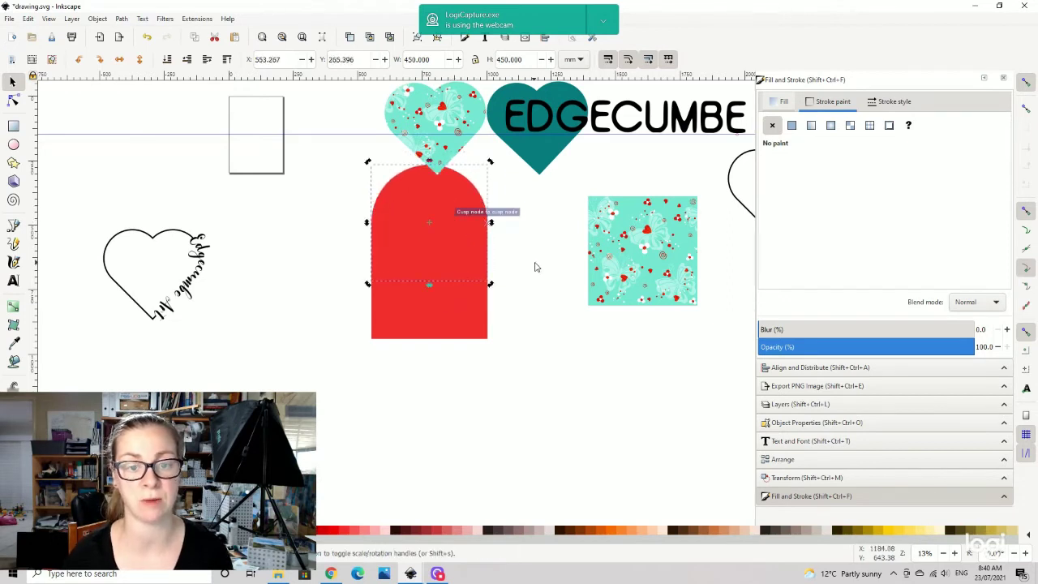
{"action": "left_click", "coordinate": [534, 266]}
{"action": "left_click", "coordinate": [447, 195]}
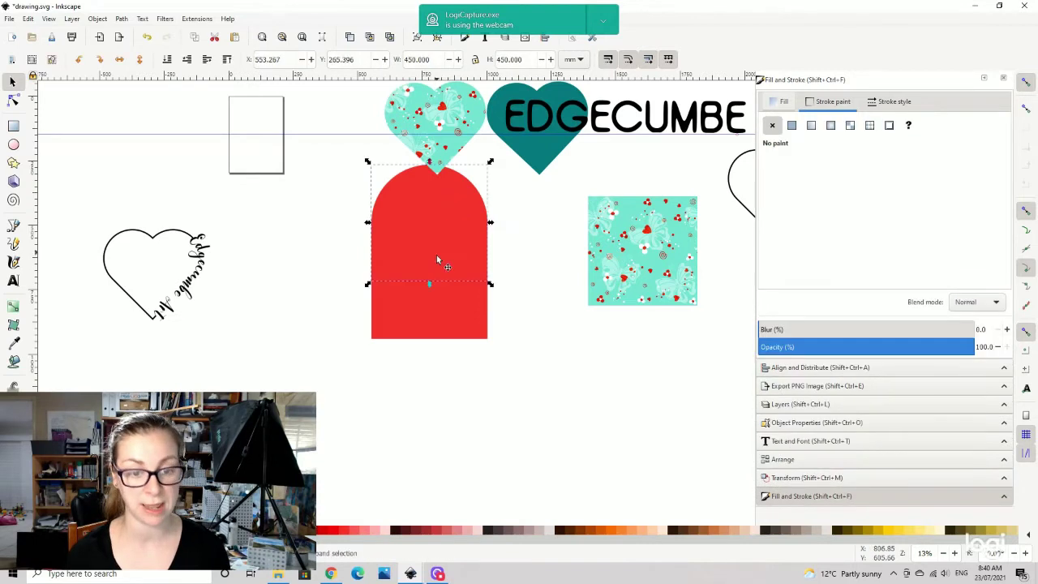
{"action": "left_click", "coordinate": [443, 318], "text": "shift"}
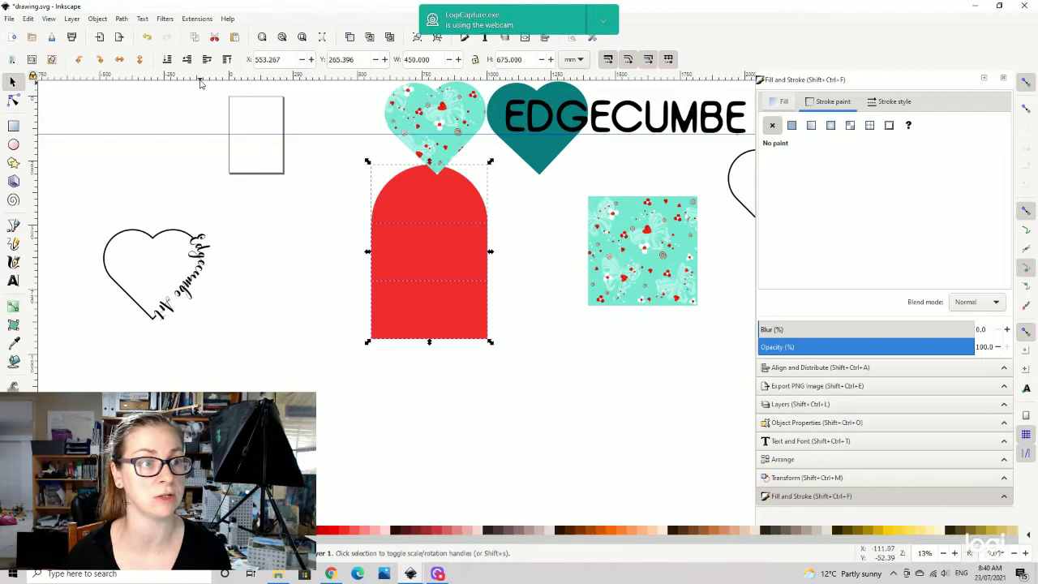
{"action": "left_click", "coordinate": [99, 20]}
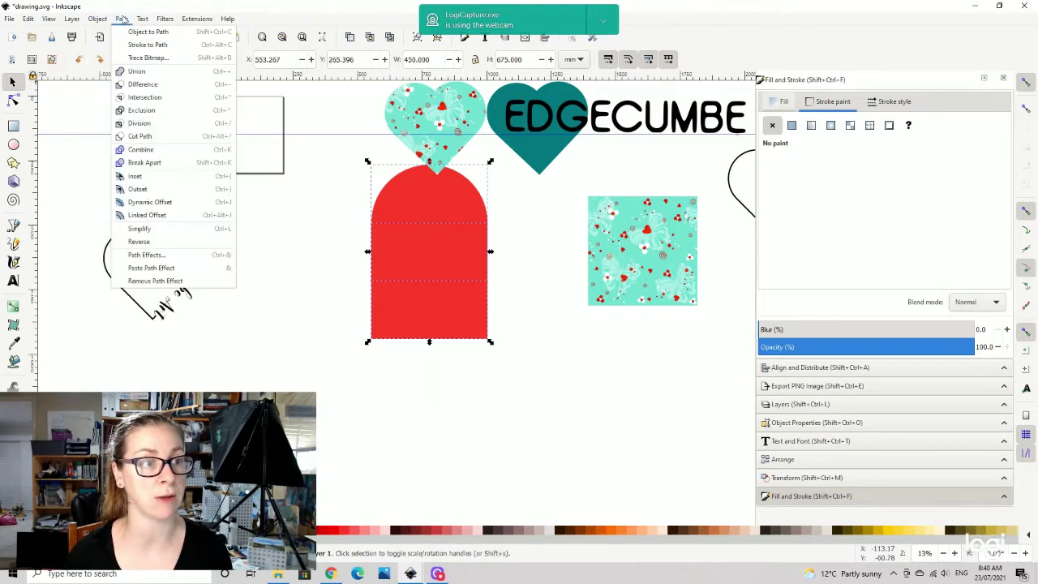
{"action": "left_click", "coordinate": [136, 74]}
{"action": "left_click_drag", "start_coordinate": [429, 242], "coordinate": [394, 309]}
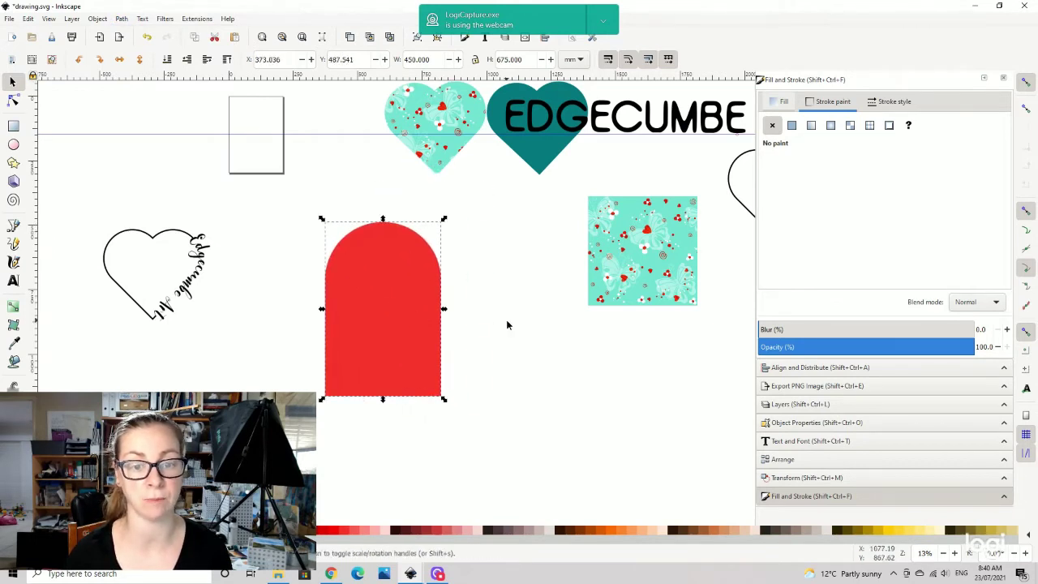
{"action": "left_click", "coordinate": [486, 318]}
- Rotate the red arch 90° and snap it against the half-circle
{"action": "left_click", "coordinate": [402, 328]}
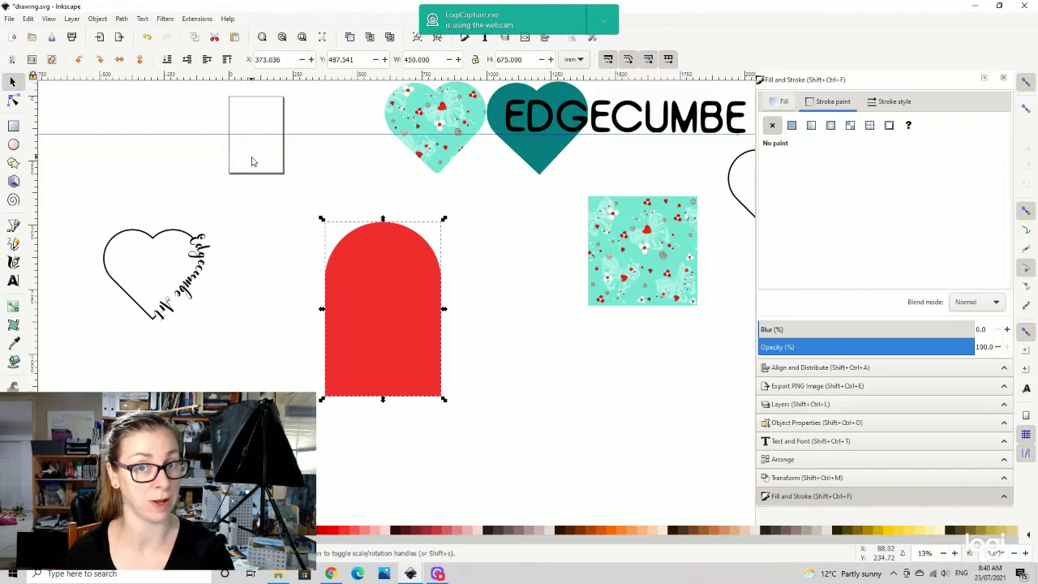
{"action": "left_click", "coordinate": [101, 61]}
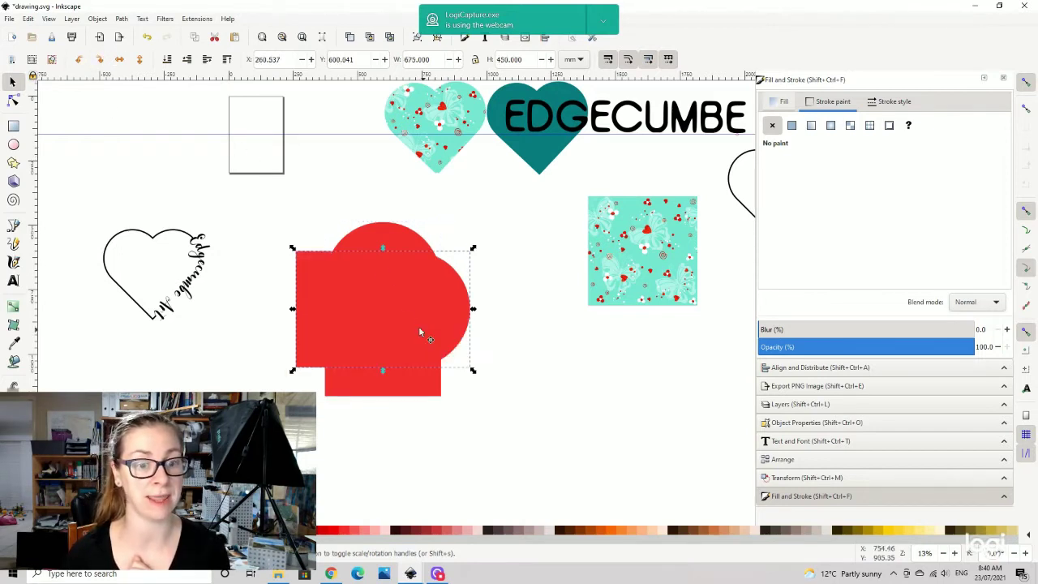
{"action": "left_click_drag", "start_coordinate": [419, 329], "coordinate": [419, 329]}
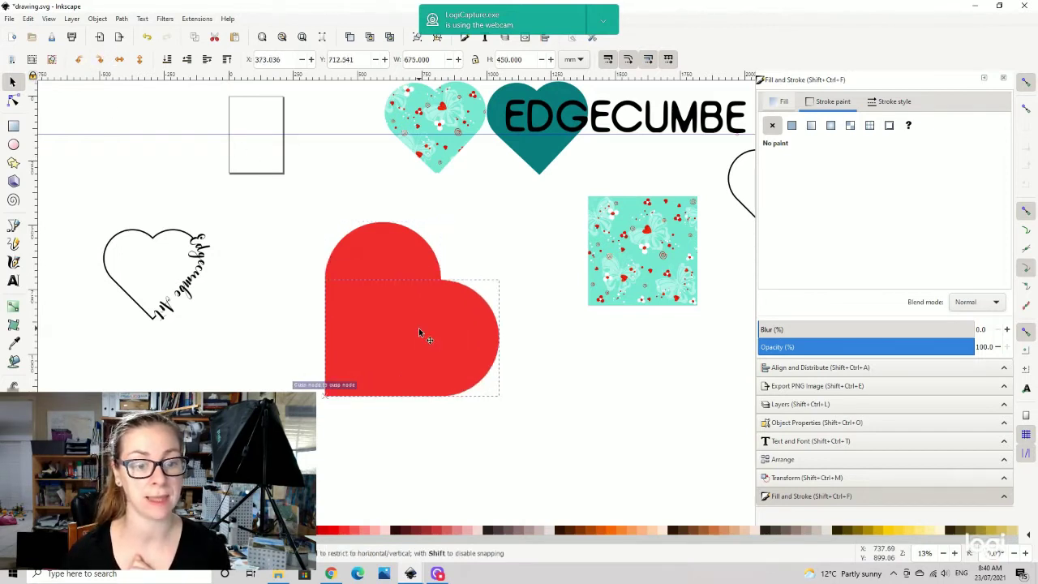
{"action": "left_click", "coordinate": [604, 445]}
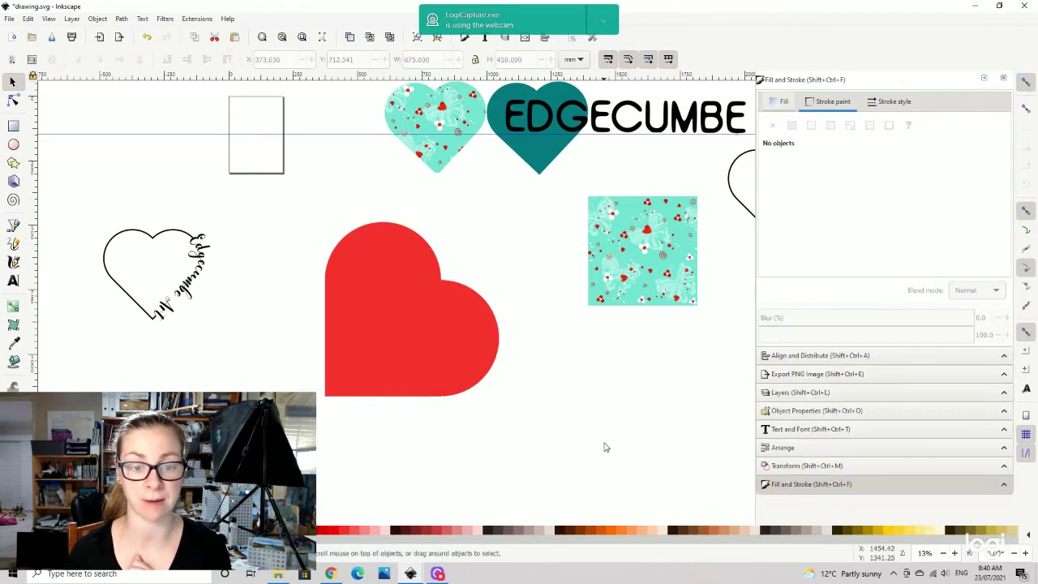
- Select the arch and right half-circle and union them into one 675 × 675 heart
{"action": "left_click", "coordinate": [383, 257]}
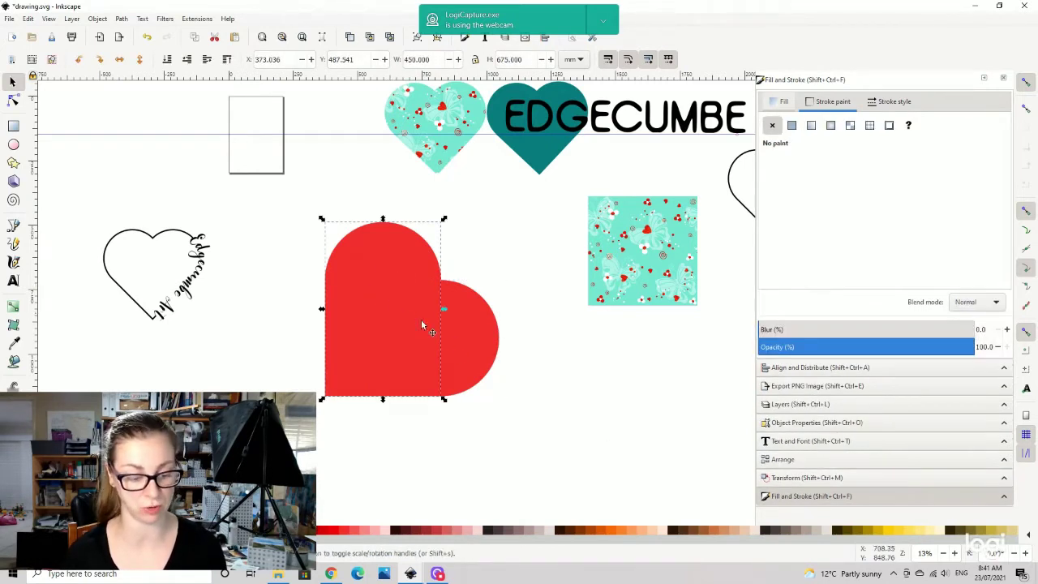
{"action": "left_click", "coordinate": [471, 341], "text": "shift"}
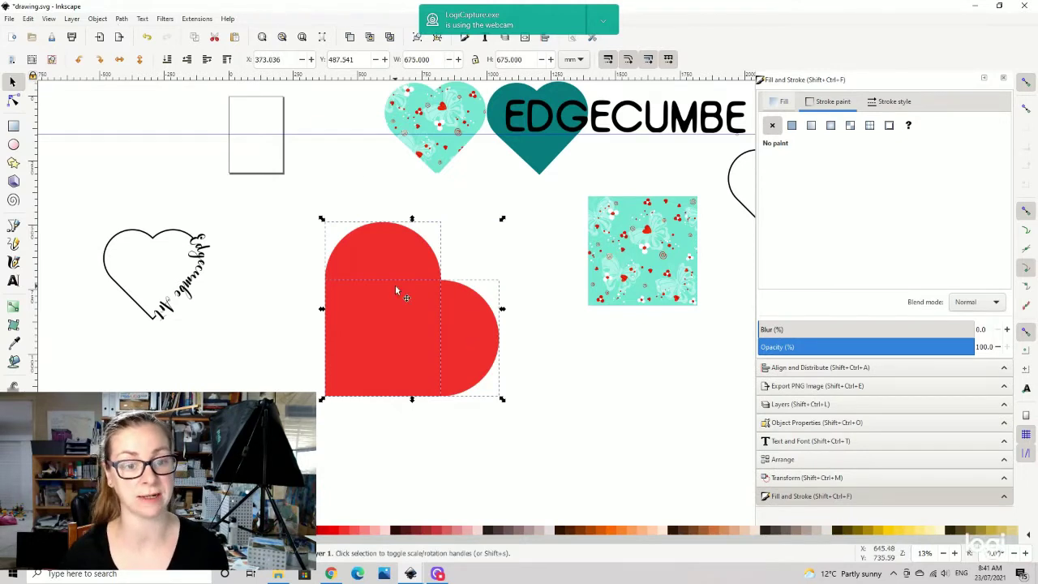
{"action": "left_click", "coordinate": [97, 18]}
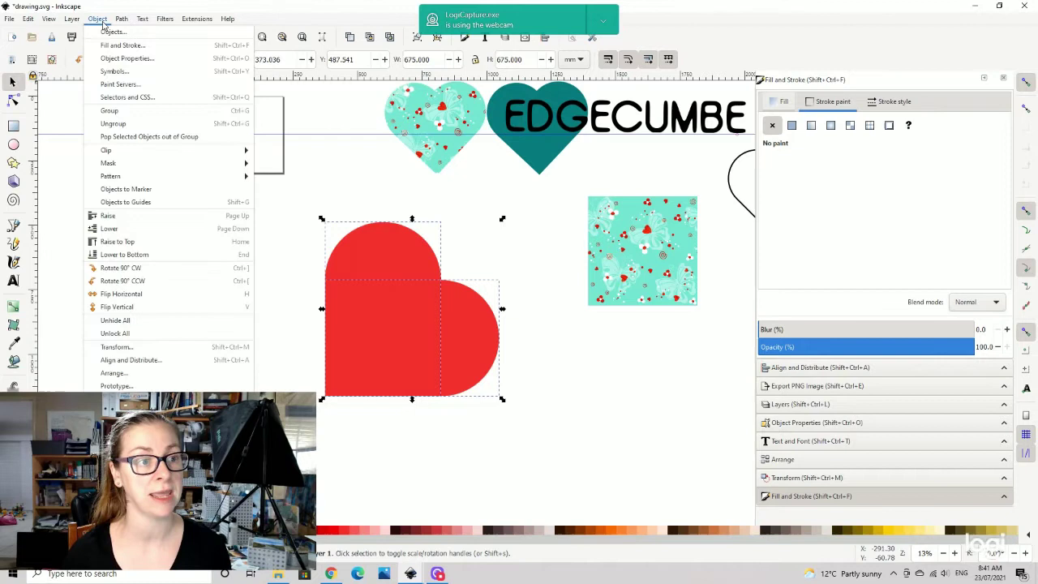
{"action": "mouse_move", "coordinate": [118, 25]}
{"action": "left_click", "coordinate": [136, 72]}
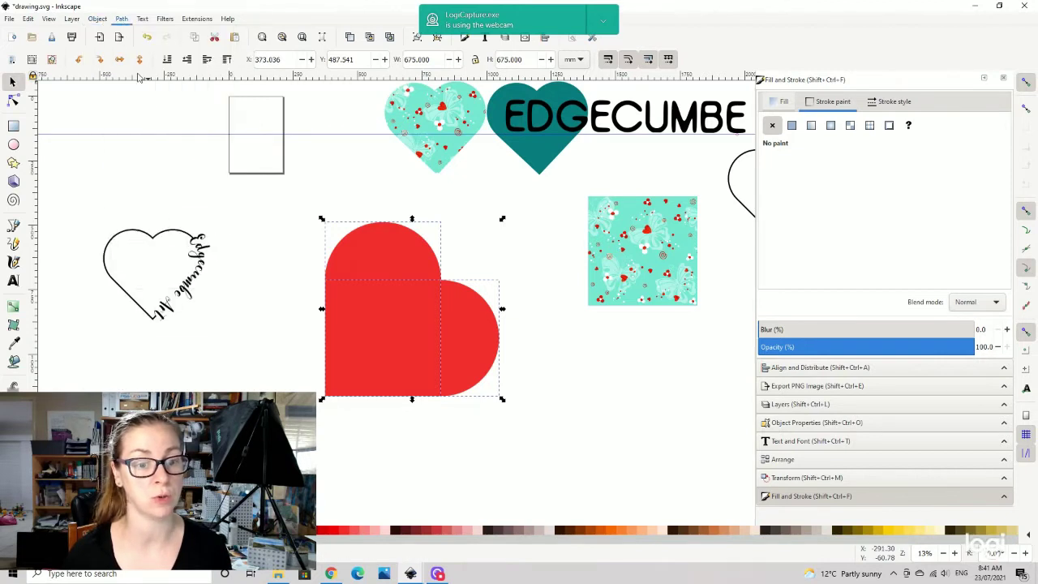
{"action": "left_click", "coordinate": [97, 19]}
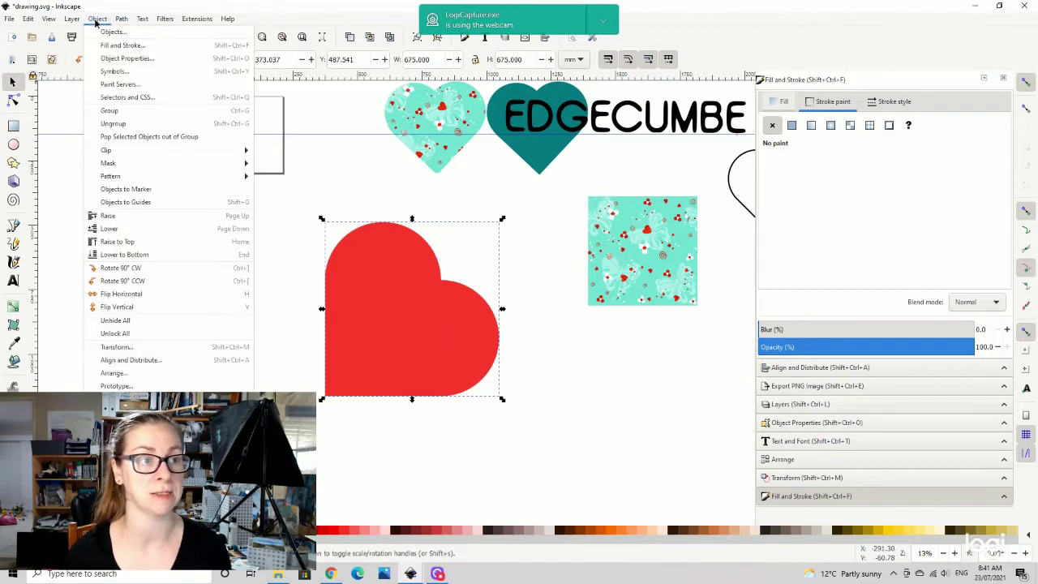
{"action": "left_click", "coordinate": [126, 112]}
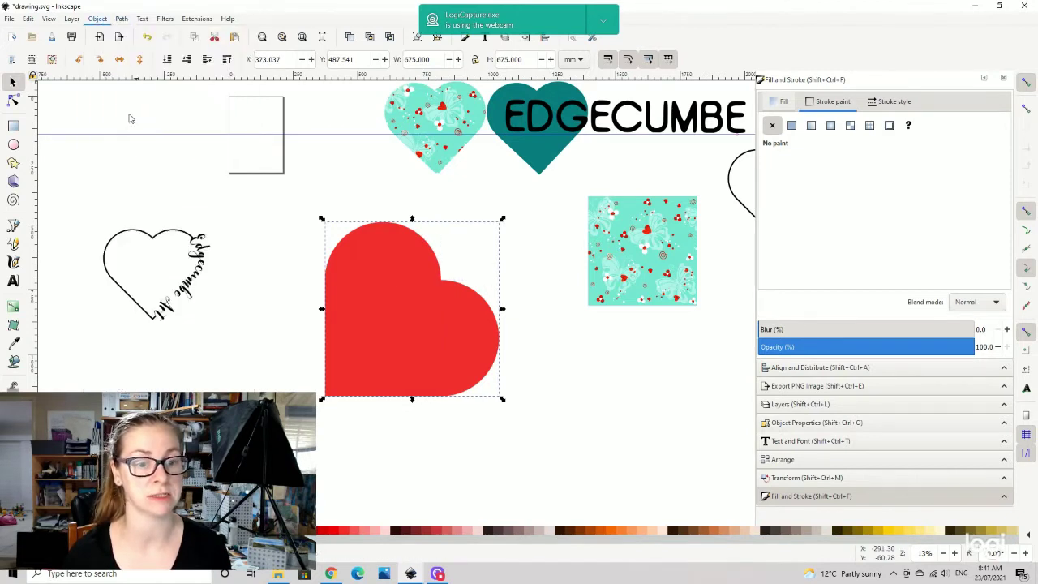
- Convert the red heart into a plain path with Path > Object to Path
{"action": "left_click", "coordinate": [568, 405]}
{"action": "left_click", "coordinate": [397, 294]}
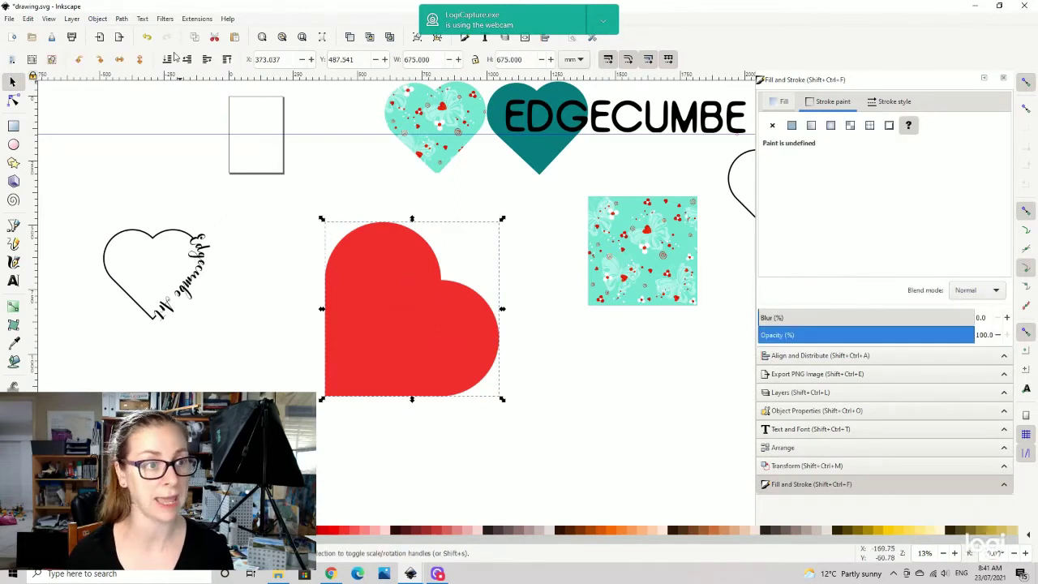
{"action": "left_click", "coordinate": [122, 19]}
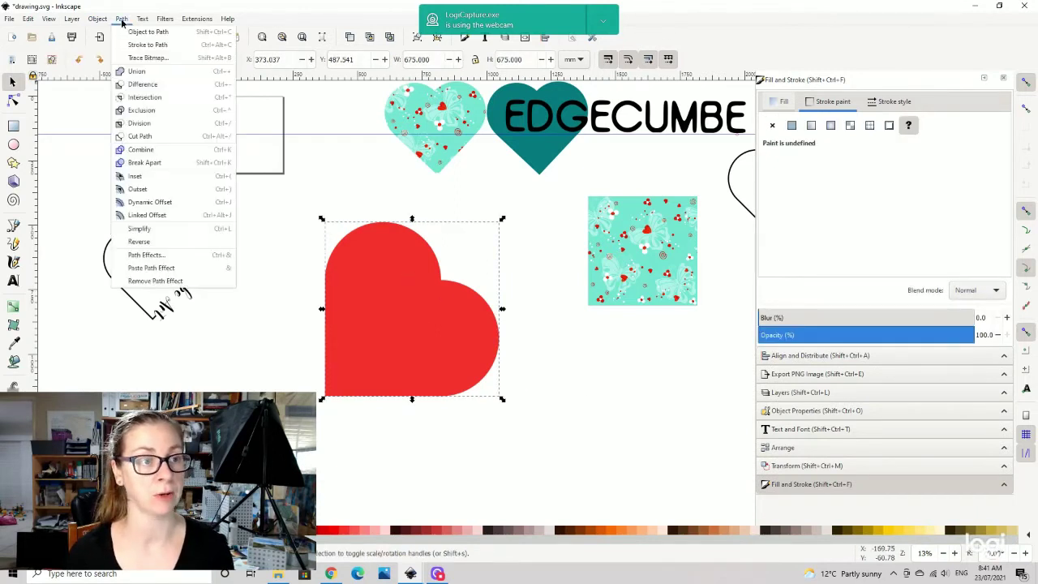
{"action": "left_click", "coordinate": [142, 31]}
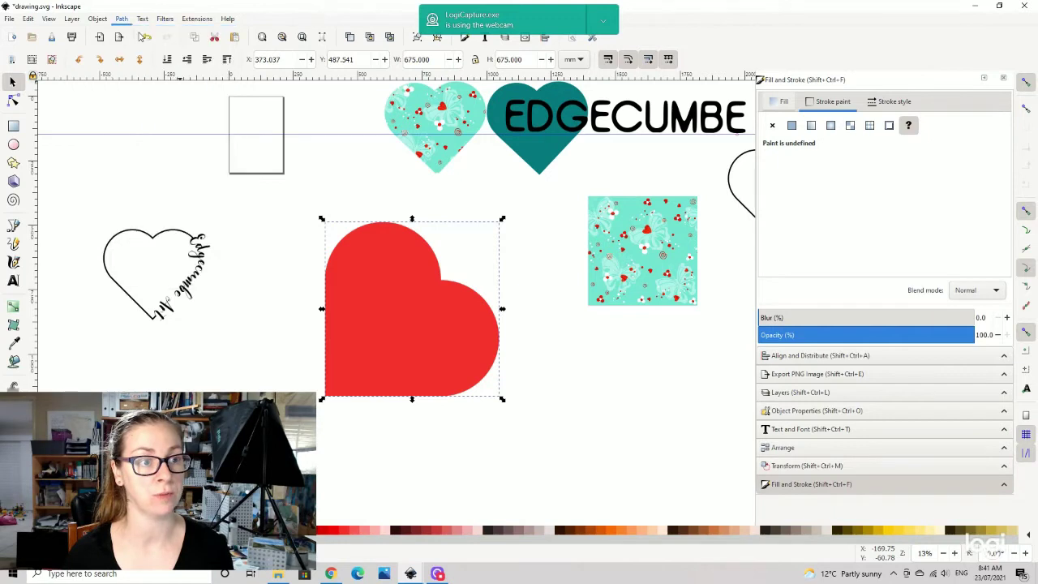
{"action": "left_click", "coordinate": [608, 405]}
{"action": "left_click", "coordinate": [414, 322]}
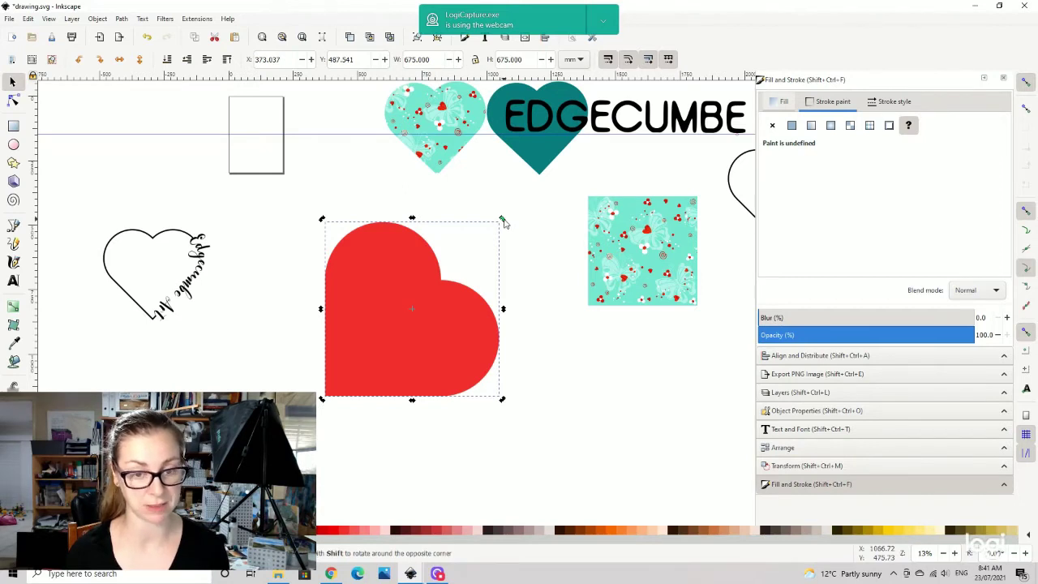
- Rotate the red heart upright and shrink it to about half size
{"action": "left_click_drag", "start_coordinate": [501, 218], "coordinate": [418, 176]}
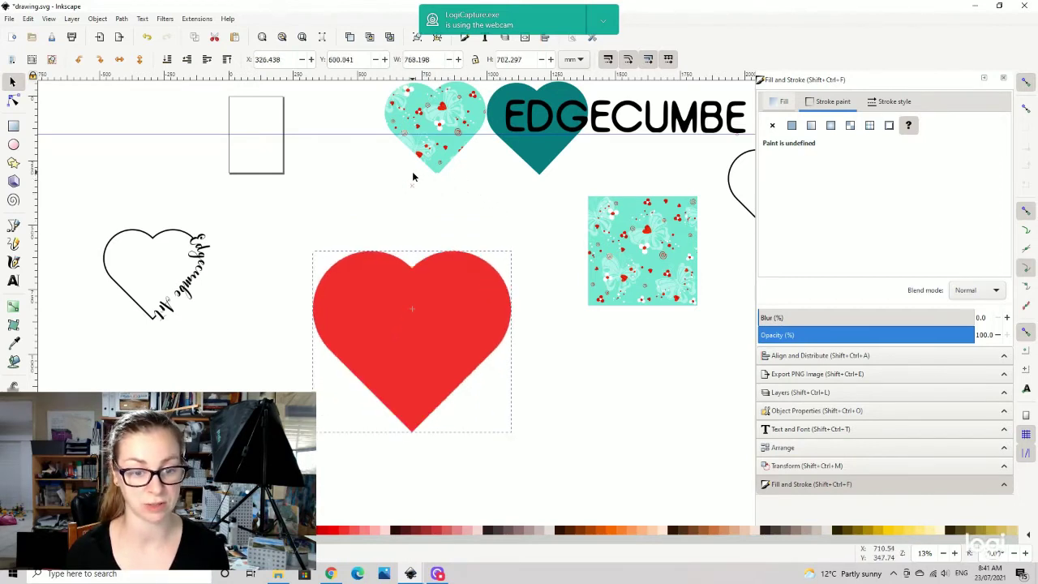
{"action": "left_click", "coordinate": [554, 353]}
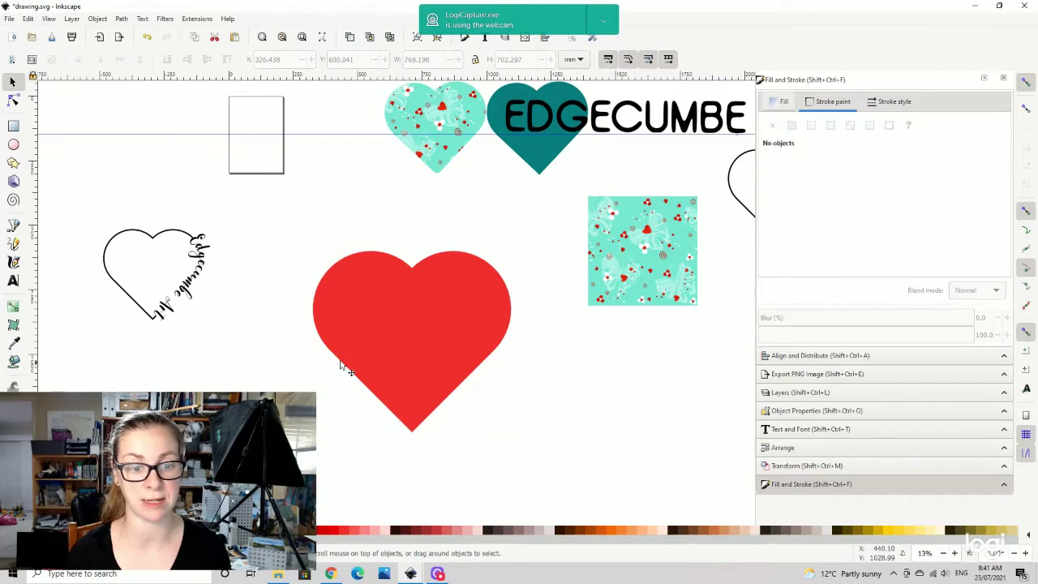
{"action": "left_click_drag", "start_coordinate": [549, 259], "coordinate": [388, 260]}
{"action": "left_click", "coordinate": [300, 304]}
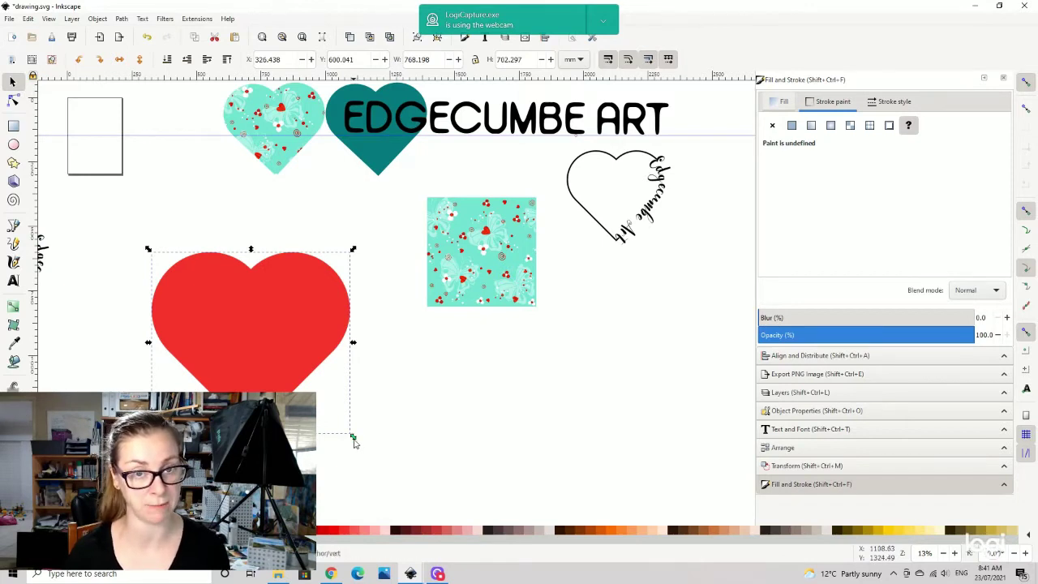
{"action": "left_click_drag", "start_coordinate": [352, 438], "coordinate": [246, 369]}
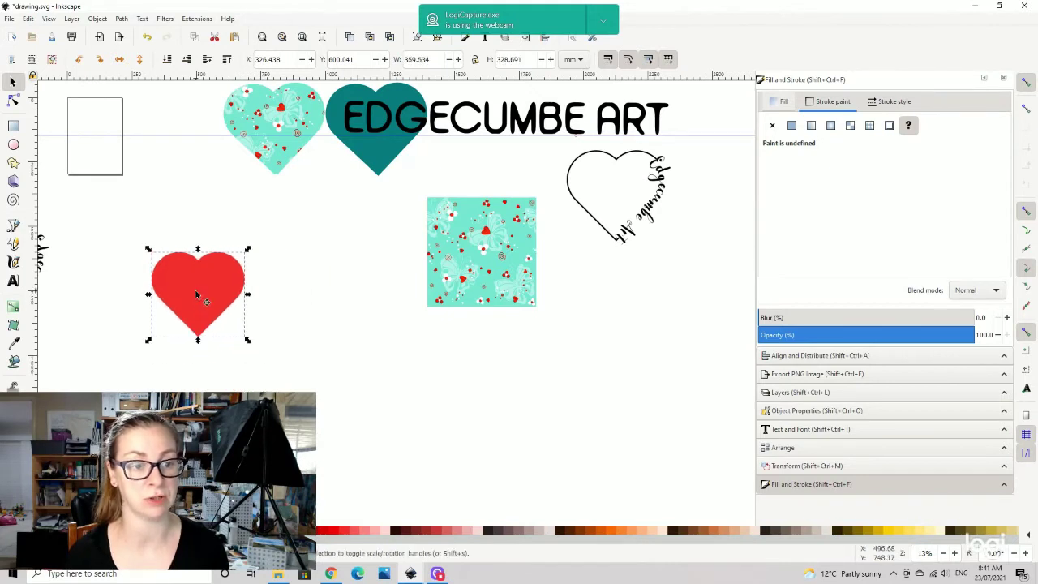
- Move the heart onto the patterned square, raise it to top, and select both
{"action": "left_click_drag", "start_coordinate": [203, 295], "coordinate": [487, 246]}
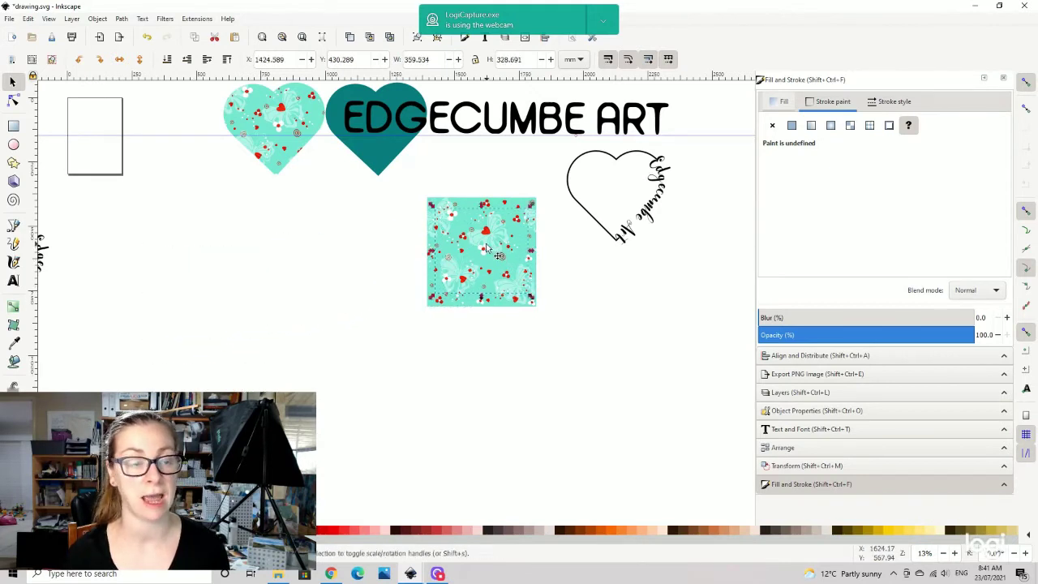
{"action": "left_click", "coordinate": [227, 60]}
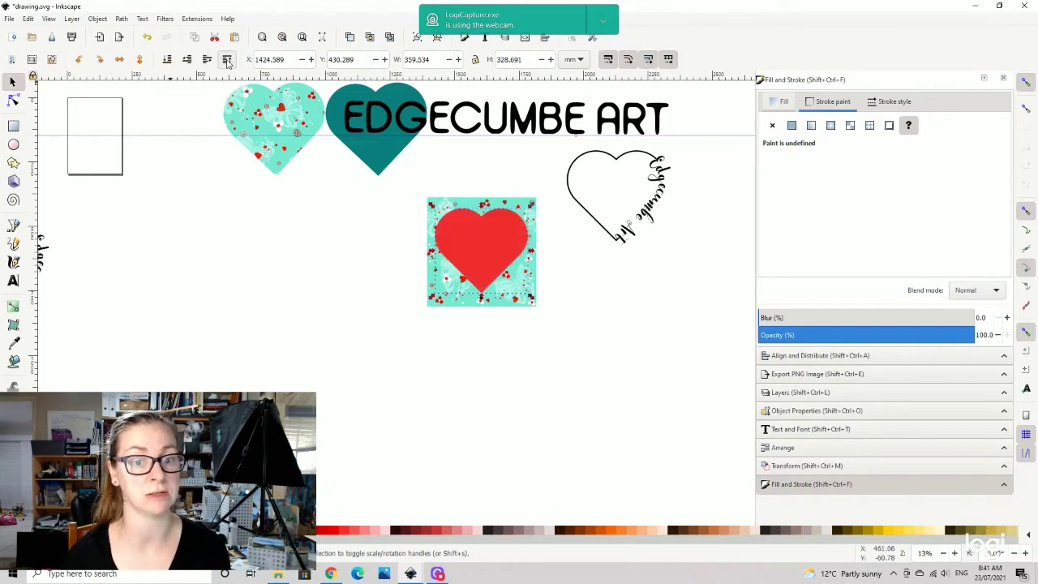
{"action": "left_click", "coordinate": [578, 306]}
{"action": "left_click", "coordinate": [483, 235]}
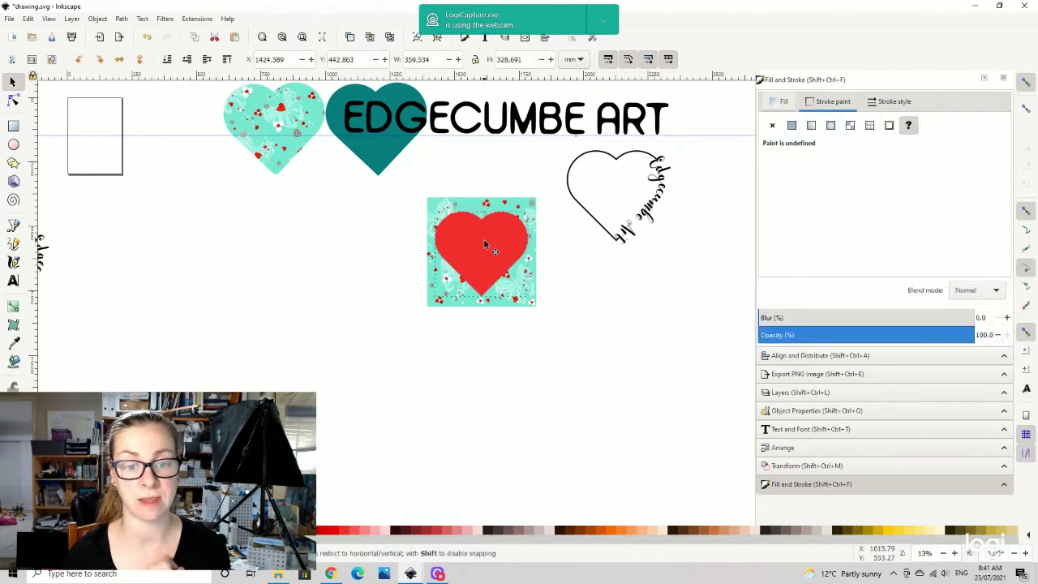
{"action": "left_click", "coordinate": [579, 302]}
{"action": "left_click_drag", "start_coordinate": [399, 177], "coordinate": [589, 378]}
{"action": "left_click", "coordinate": [121, 18]}
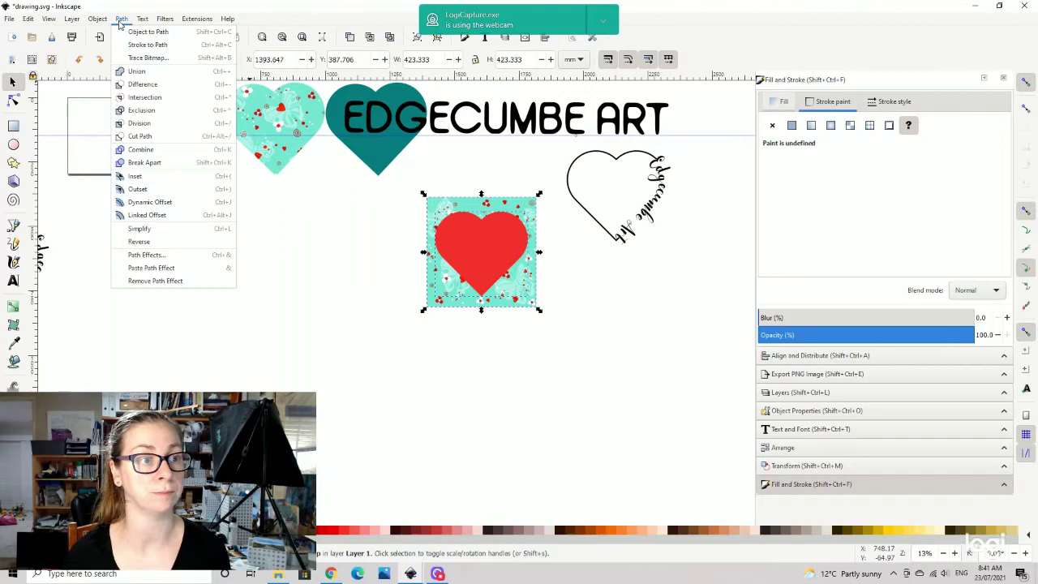
- Apply Object > Clip > Set to cut the pattern into a 359 × 329 mm heart
{"action": "mouse_move", "coordinate": [101, 23]}
{"action": "mouse_move", "coordinate": [121, 152]}
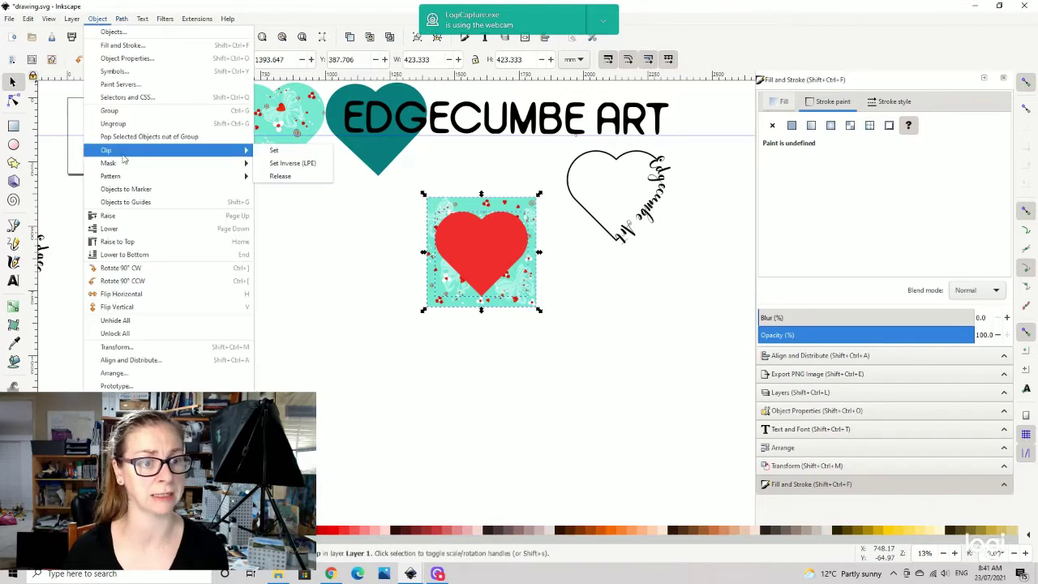
{"action": "left_click", "coordinate": [274, 155]}
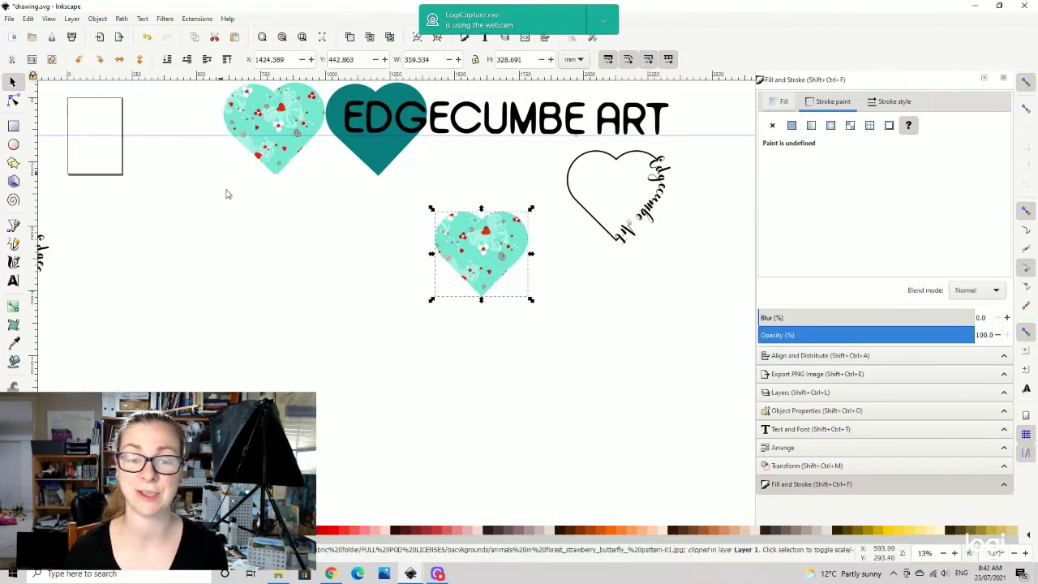
{"action": "left_click", "coordinate": [616, 365]}
{"action": "left_click_drag", "start_coordinate": [381, 185], "coordinate": [548, 310]}
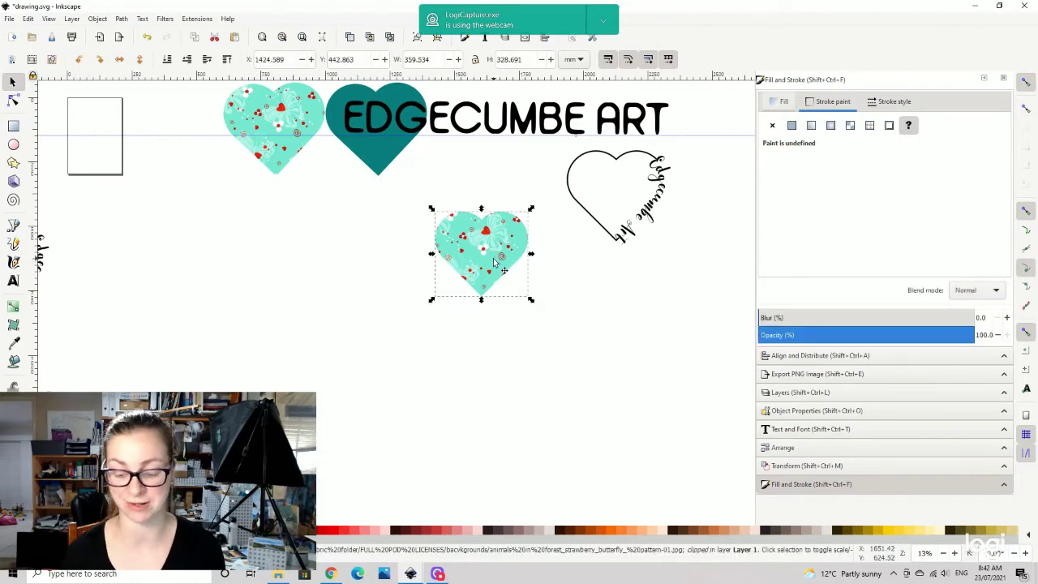
{"action": "scroll", "coordinate": [494, 261], "scroll_direction": "up", "scroll_amount": 3}
{"action": "scroll", "coordinate": [655, 297], "scroll_direction": "right", "scroll_amount": 2}
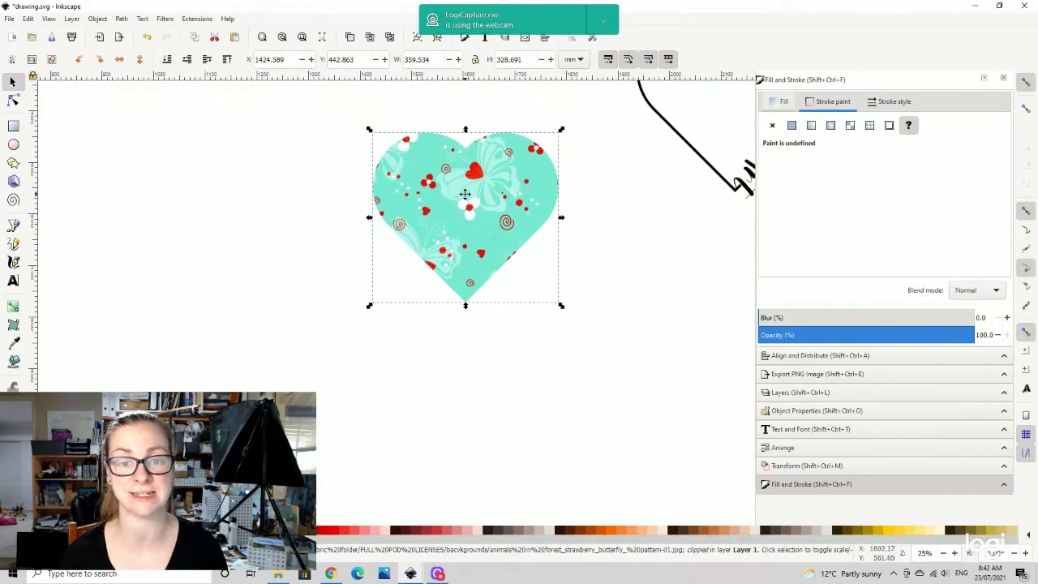
{"action": "left_click", "coordinate": [655, 297]}
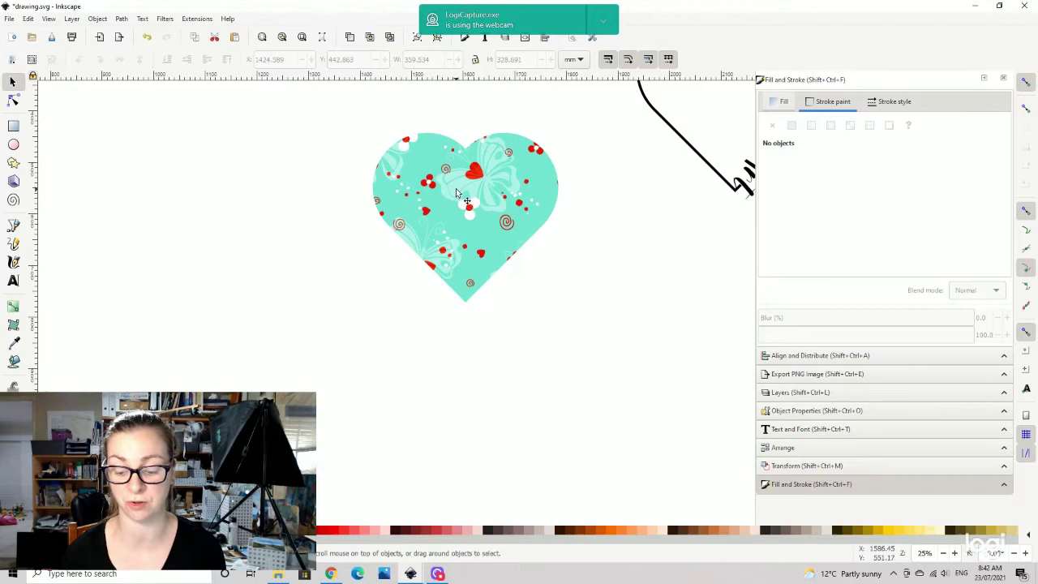
{"action": "key", "text": "minus"}
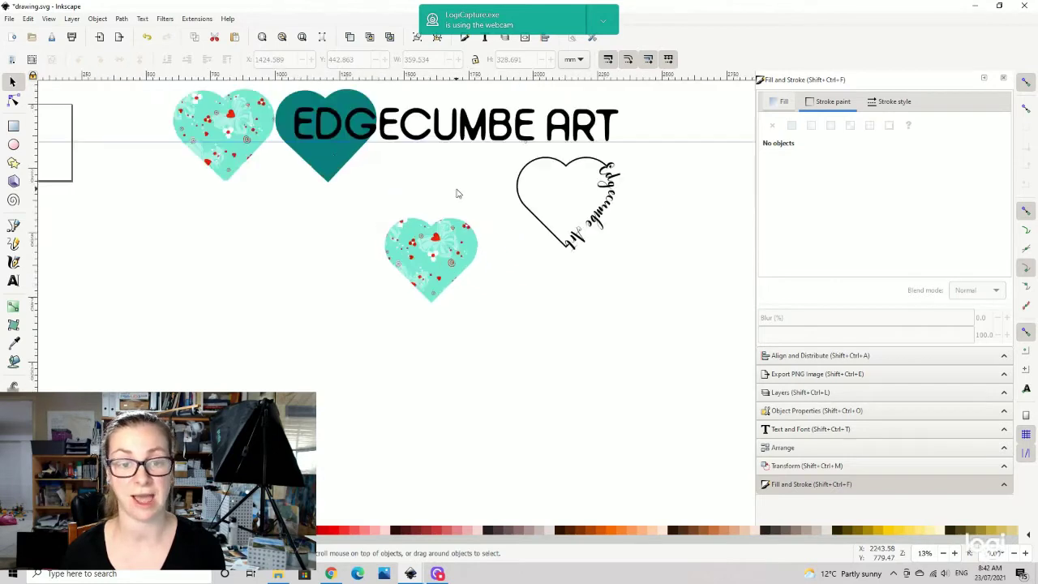
- Start File > Import, then close the import window without choosing a file
{"action": "left_click", "coordinate": [9, 19]}
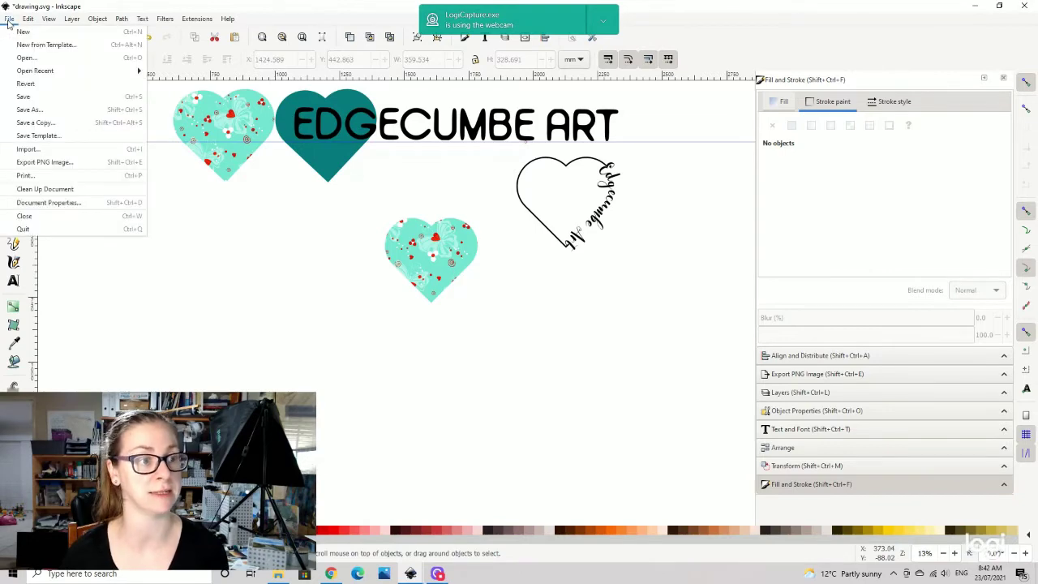
{"action": "left_click", "coordinate": [30, 151]}
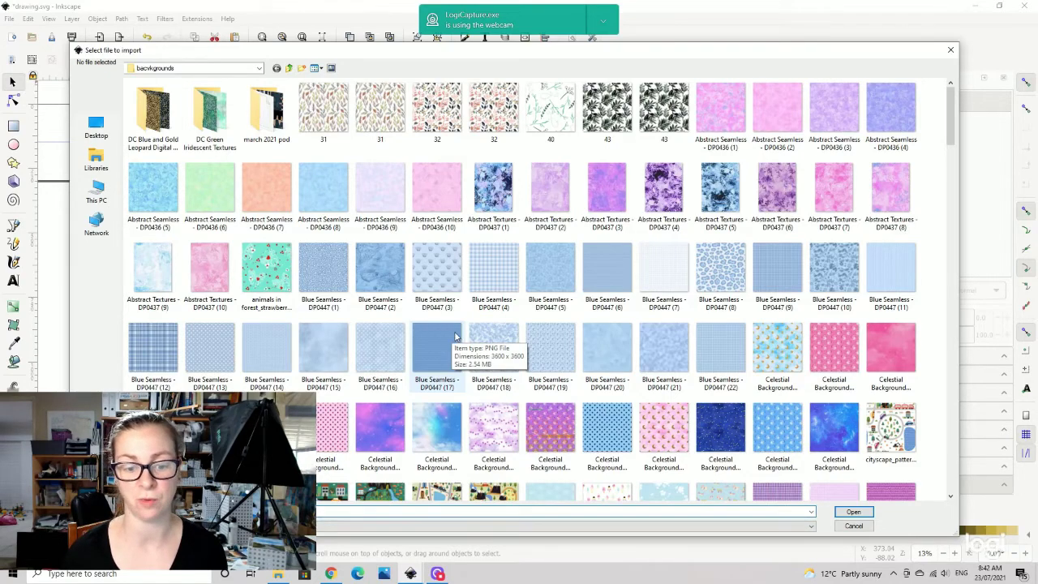
{"action": "left_click", "coordinate": [950, 52]}
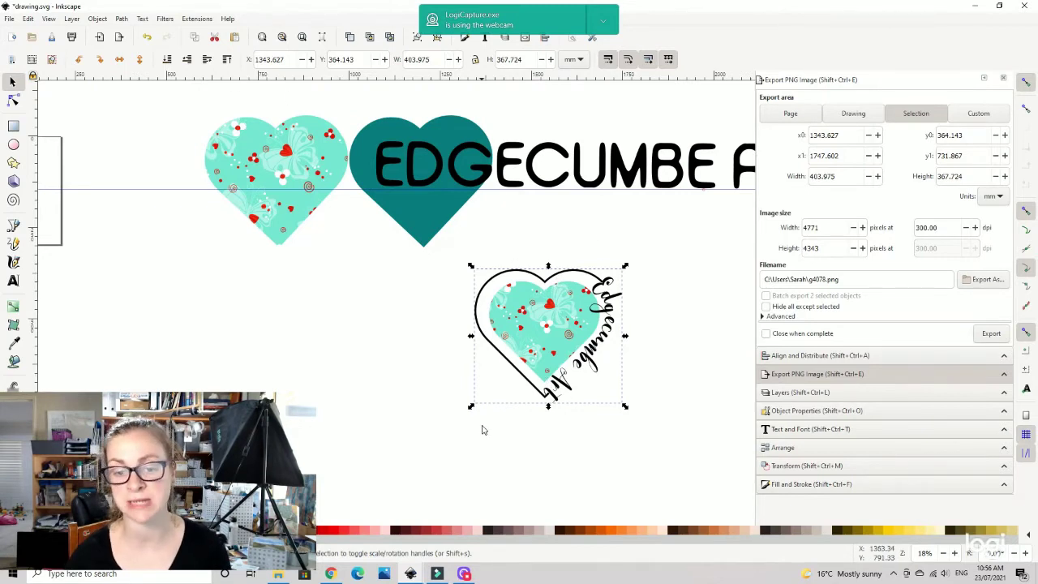
- Drag the patterned heart logo up and right to sit just below the teal heart
{"action": "left_click_drag", "start_coordinate": [541, 336], "coordinate": [522, 296]}
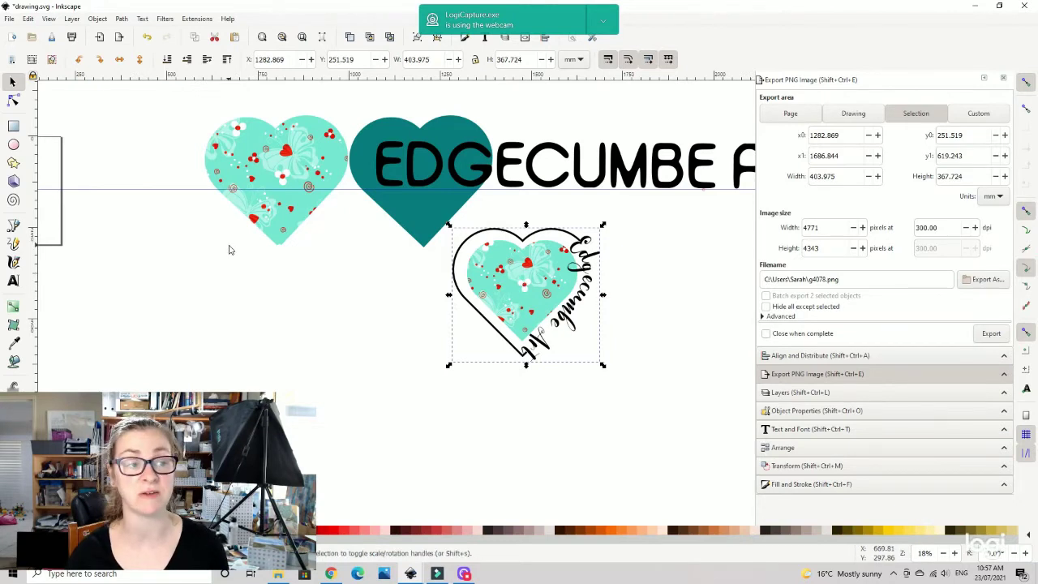
- Draw a red rectangle on the left of the canvas and remove its outline
{"action": "key", "text": "r"}
{"action": "mouse_move", "coordinate": [186, 324]}
{"action": "left_mouse_down"}
{"action": "mouse_move", "coordinate": [350, 446]}
{"action": "mouse_move", "coordinate": [354, 478]}
{"action": "left_mouse_up"}
{"action": "left_click", "coordinate": [788, 496]}
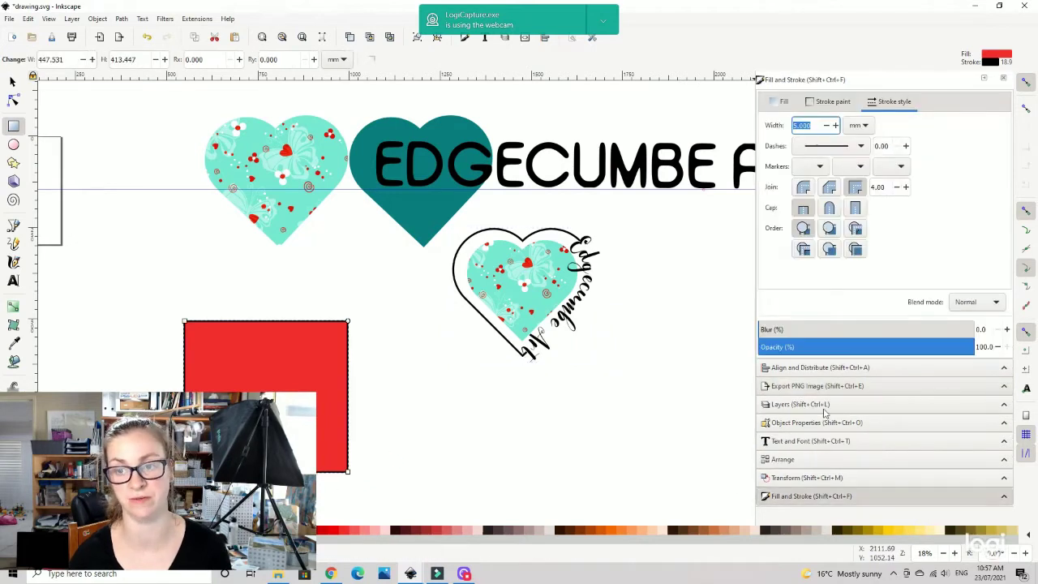
{"action": "left_click", "coordinate": [829, 101]}
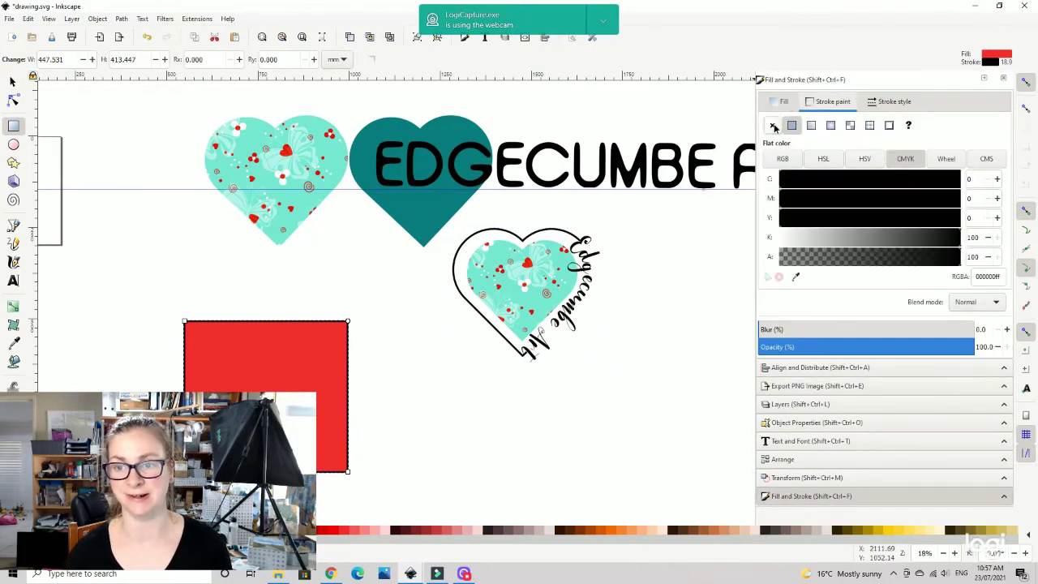
{"action": "left_click", "coordinate": [772, 126]}
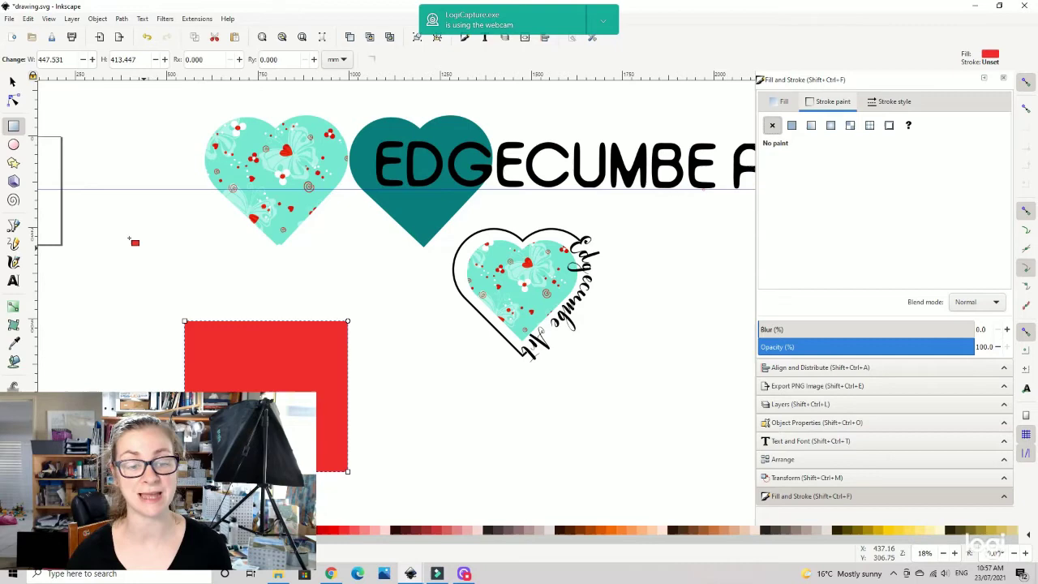
- Move the rectangle to the middle of the view and resize it to 400 × 400
{"action": "left_click", "coordinate": [12, 82]}
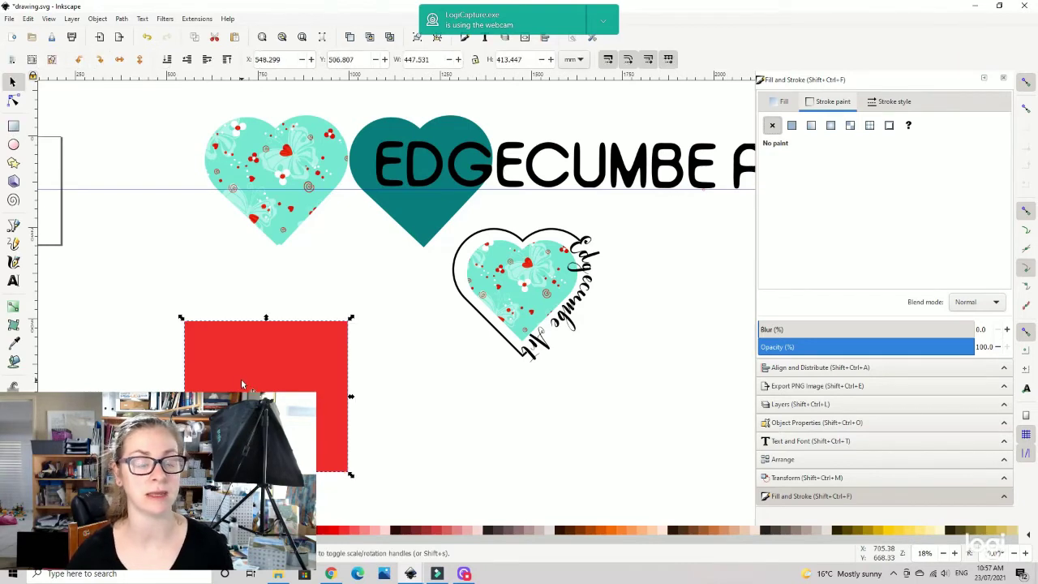
{"action": "left_click_drag", "start_coordinate": [241, 379], "coordinate": [382, 330]}
{"action": "double_click", "coordinate": [417, 59]}
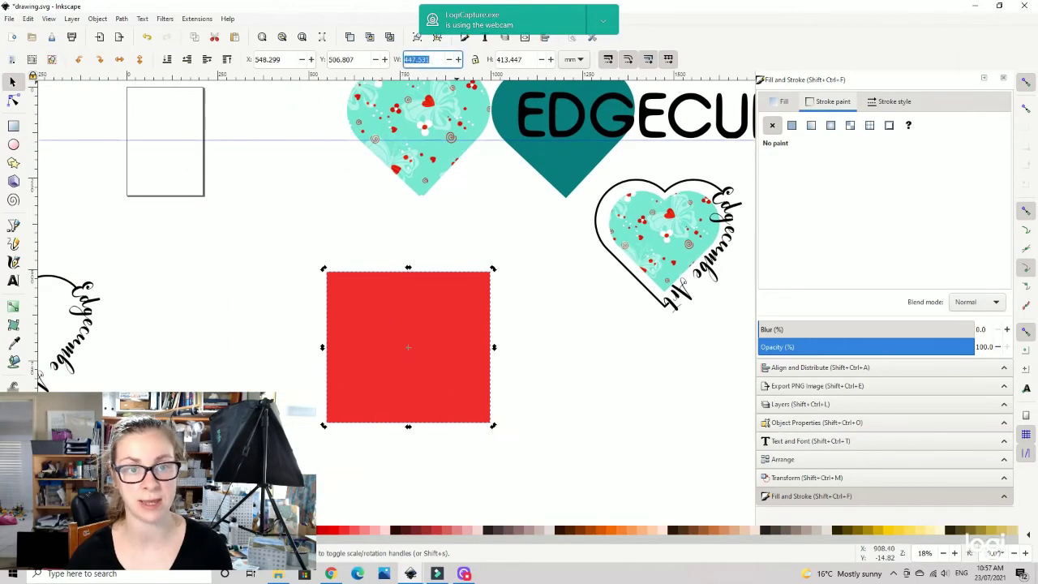
{"action": "type", "text": "1"}
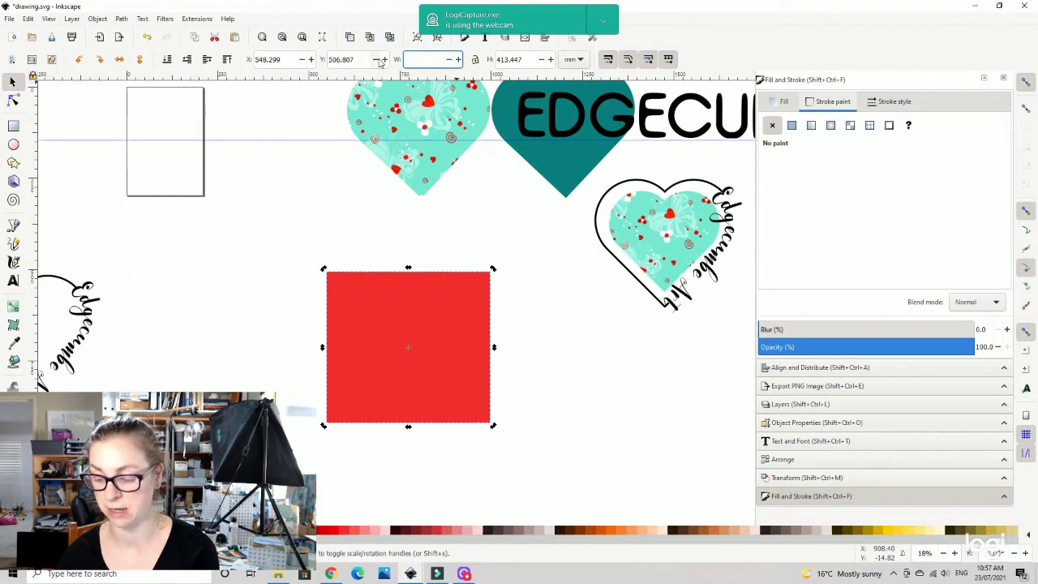
{"action": "type", "text": "00"}
{"action": "key", "text": "Tab"}
{"action": "type", "text": "1"}
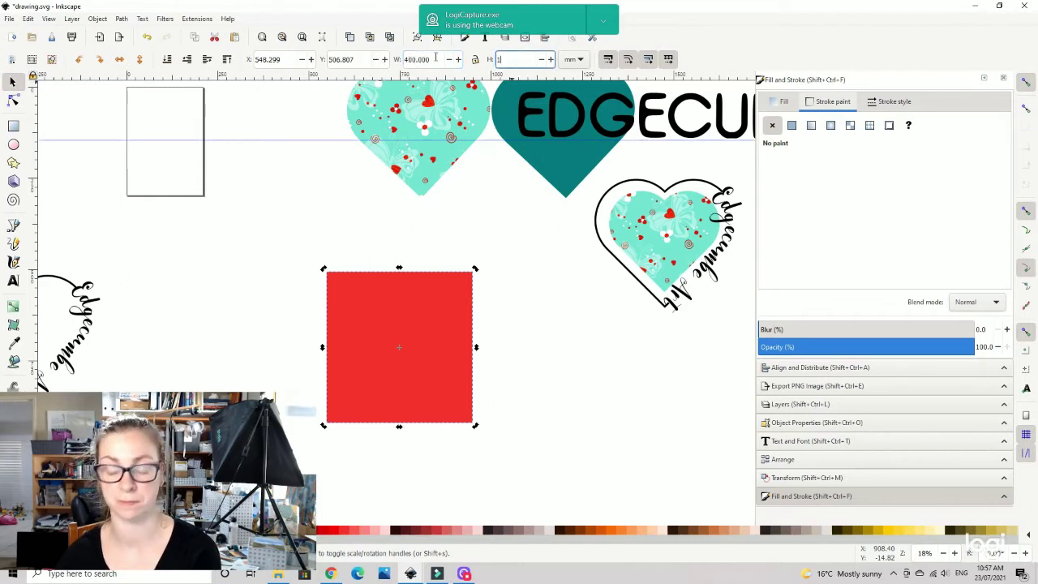
{"action": "type", "text": "00"}
{"action": "key", "text": "Return"}
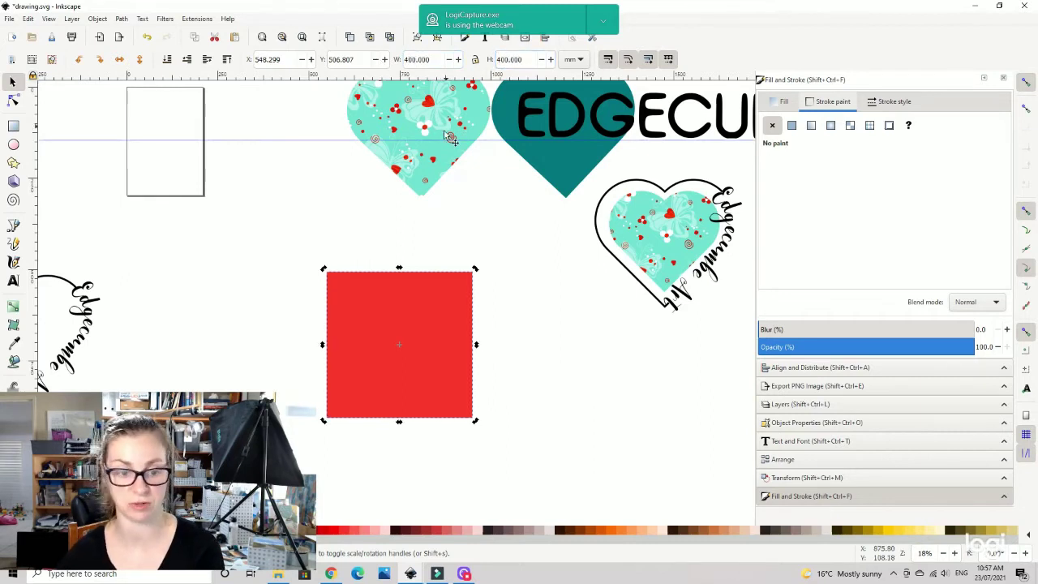
- Draw a red ellipse left of the square and set it to a 400 × 400 circle
{"action": "left_click", "coordinate": [13, 144]}
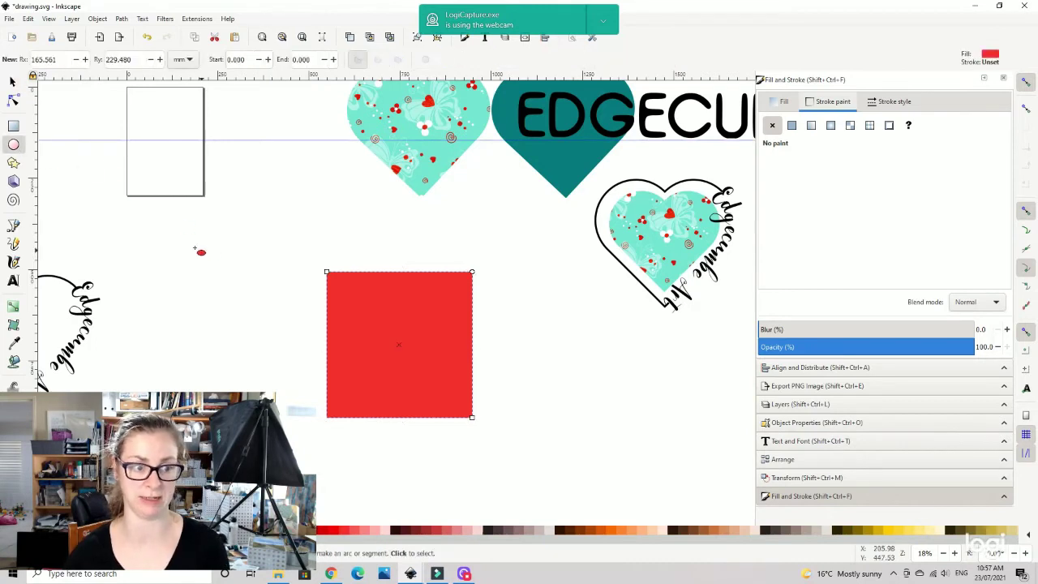
{"action": "left_click_drag", "start_coordinate": [164, 227], "coordinate": [295, 363]}
{"action": "left_click", "coordinate": [12, 81]}
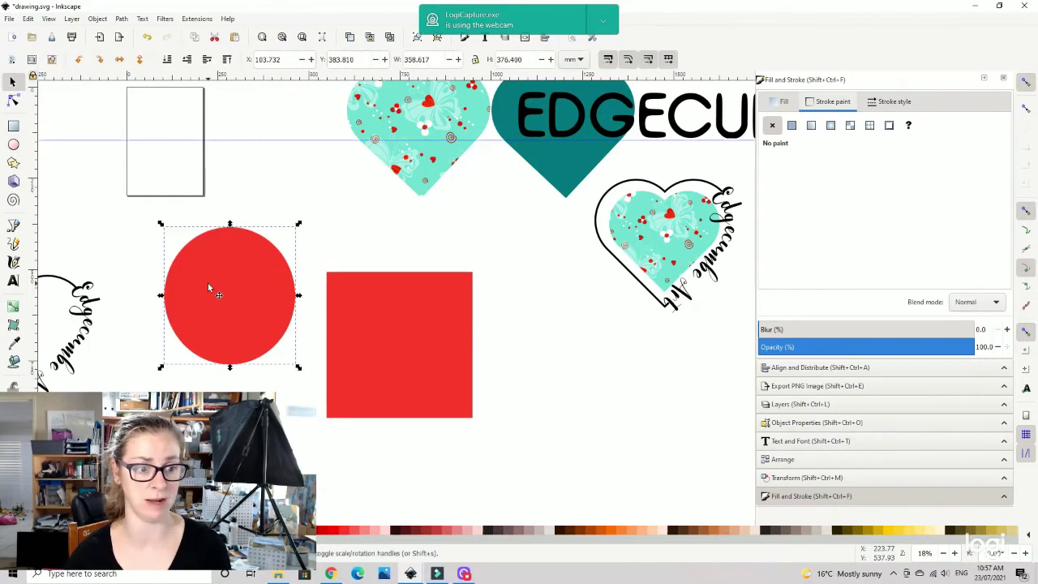
{"action": "triple_click", "coordinate": [435, 58]}
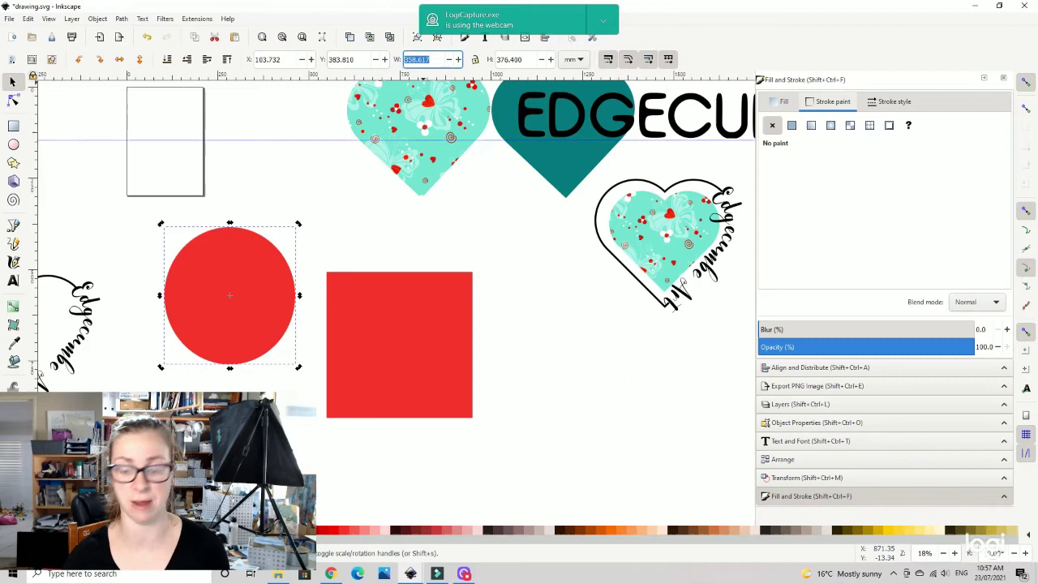
{"action": "type", "text": "400"}
{"action": "triple_click", "coordinate": [526, 58]}
{"action": "type", "text": "4"}
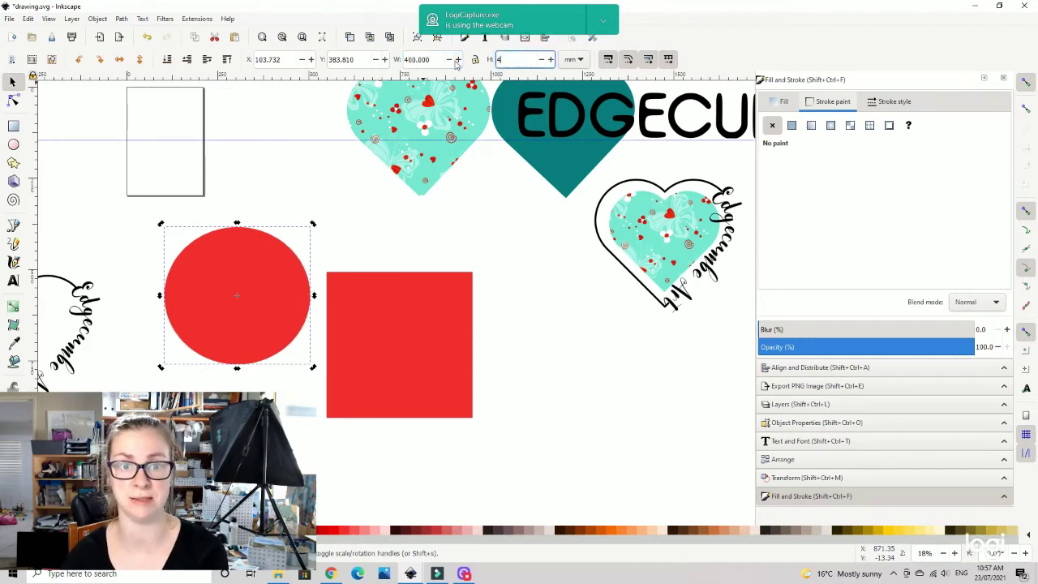
{"action": "key", "text": "Return"}
{"action": "left_click", "coordinate": [456, 177]}
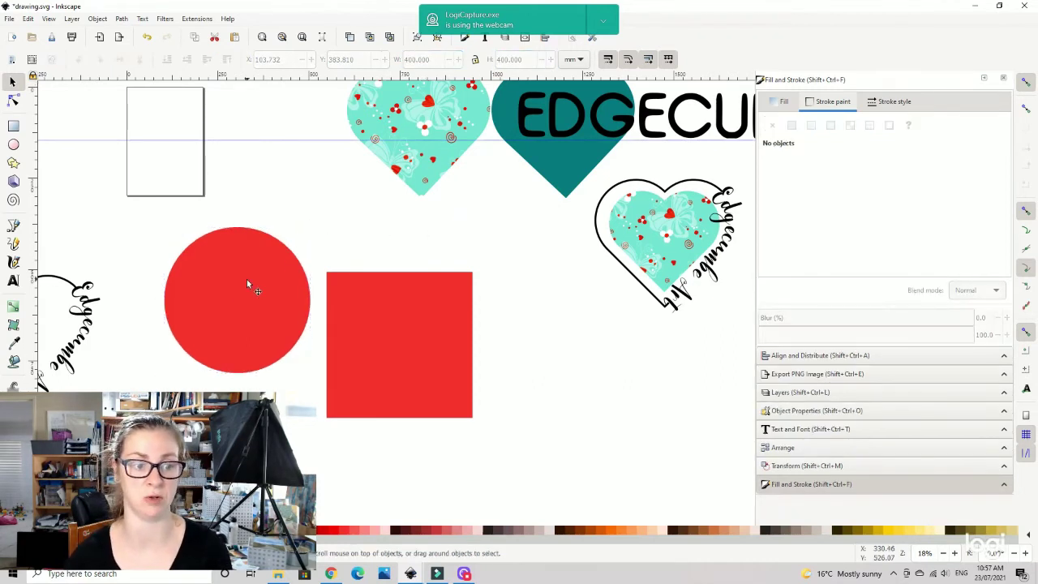
- Select the circle and square together and convert both to paths
{"action": "left_click", "coordinate": [247, 281]}
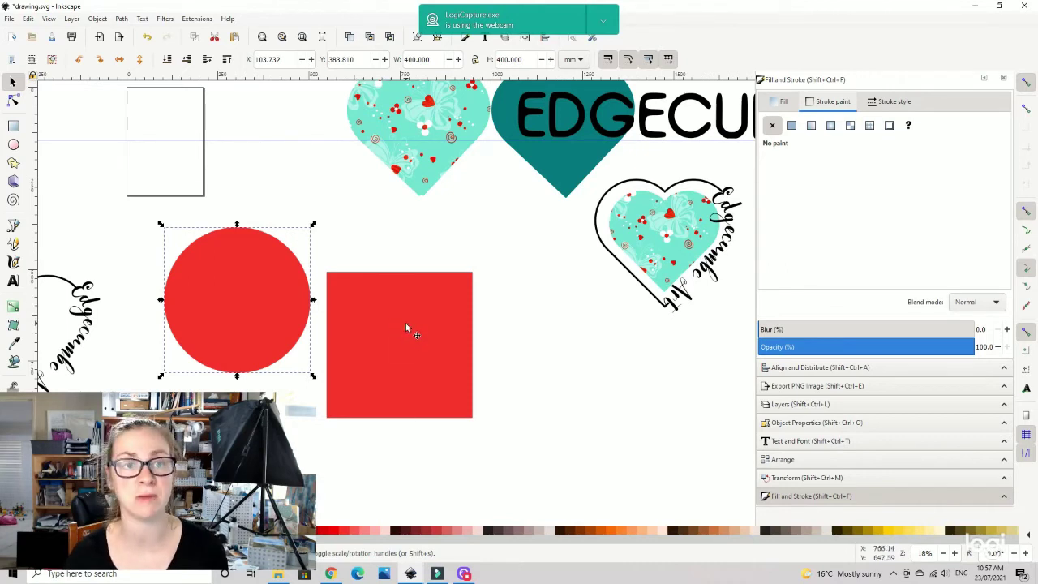
{"action": "left_click", "coordinate": [498, 295]}
{"action": "left_click_drag", "start_coordinate": [213, 292], "coordinate": [193, 281]}
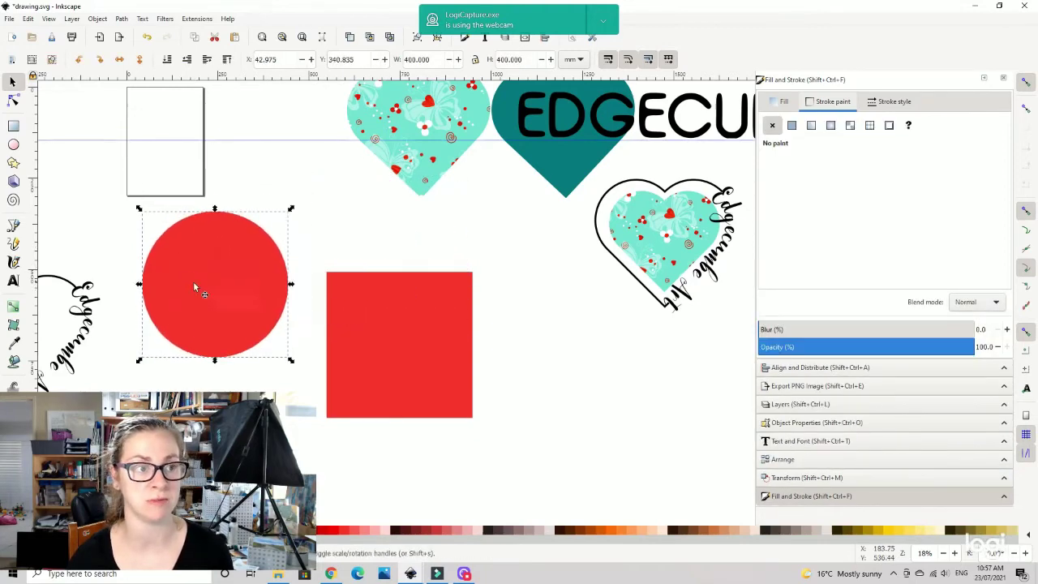
{"action": "left_click", "coordinate": [376, 330], "text": "shift"}
{"action": "left_click", "coordinate": [102, 18]}
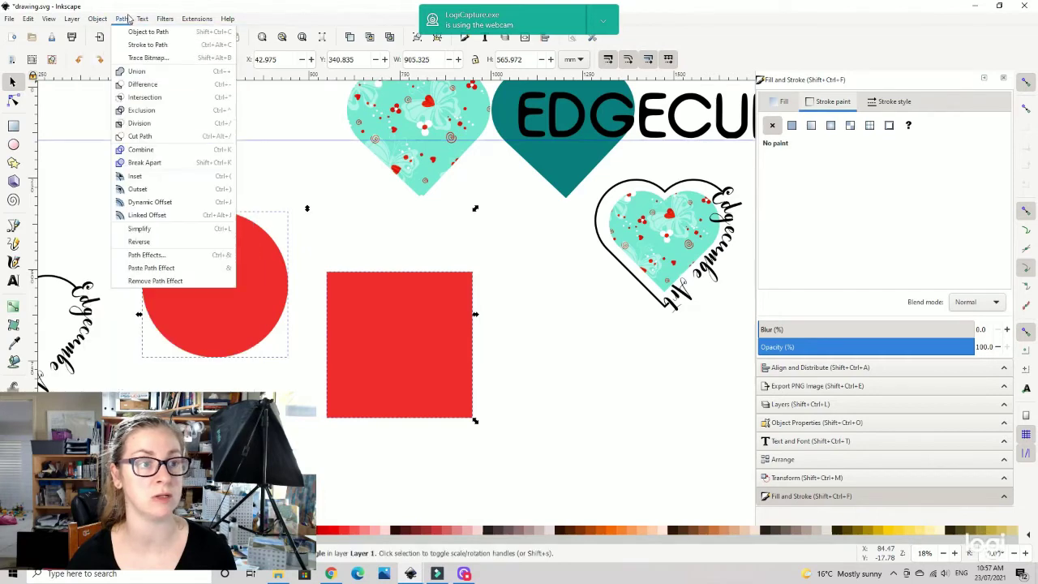
{"action": "left_click", "coordinate": [144, 31]}
{"action": "left_click", "coordinate": [463, 241]}
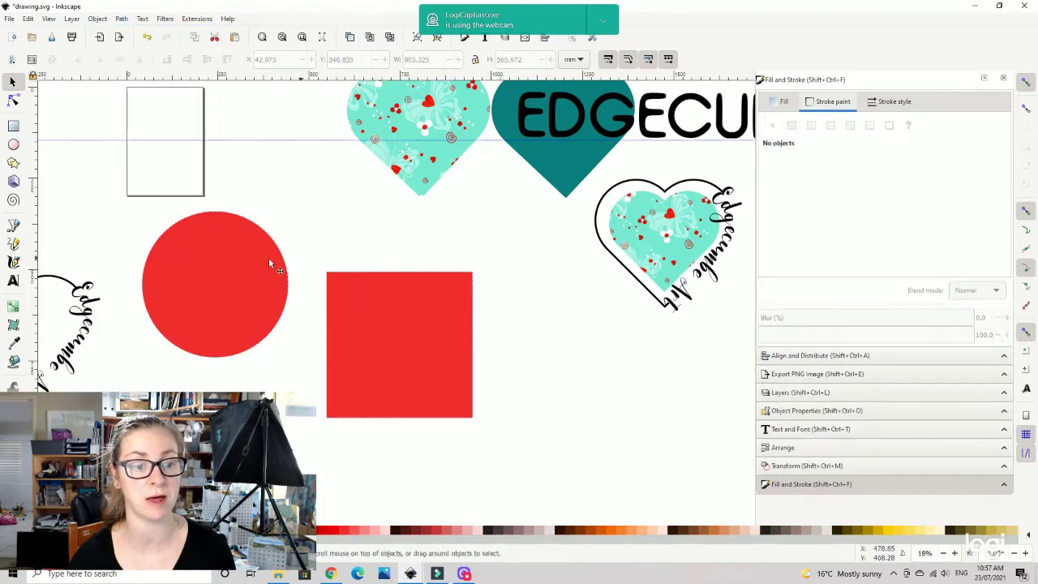
- Place the circle on the square's top and union them into a 400 × 600 arch
{"action": "left_click_drag", "start_coordinate": [346, 265], "coordinate": [405, 259]}
{"action": "left_click", "coordinate": [547, 329]}
{"action": "left_click", "coordinate": [401, 244]}
{"action": "left_click", "coordinate": [426, 346], "text": "shift"}
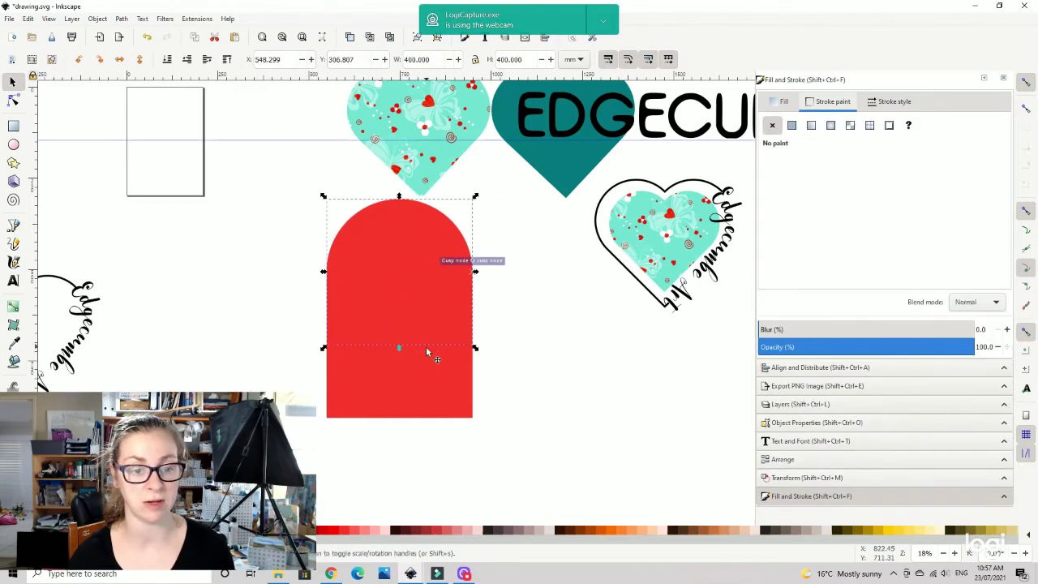
{"action": "left_click", "coordinate": [98, 18]}
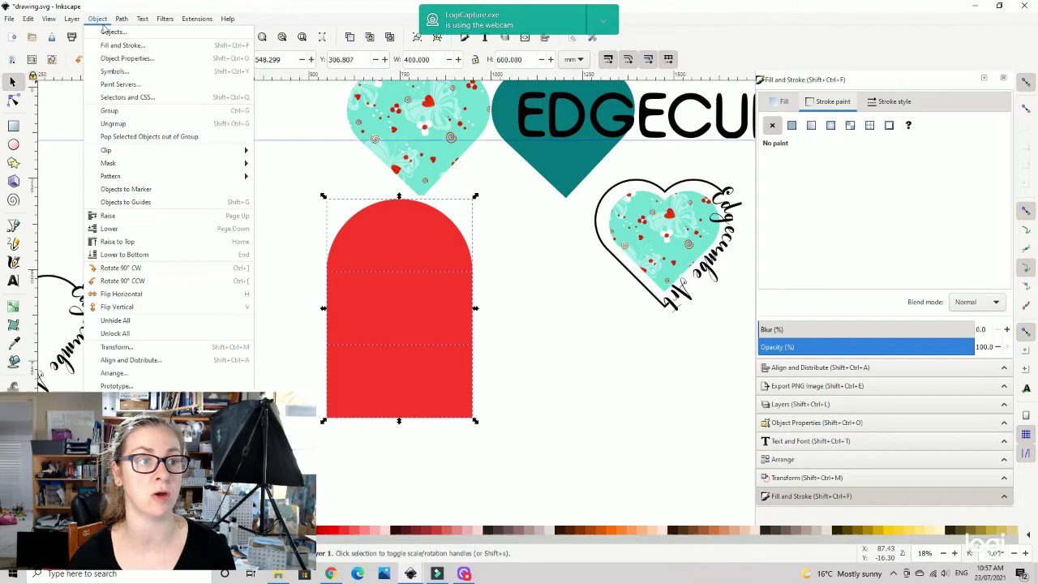
{"action": "mouse_move", "coordinate": [121, 19]}
{"action": "left_click", "coordinate": [136, 71]}
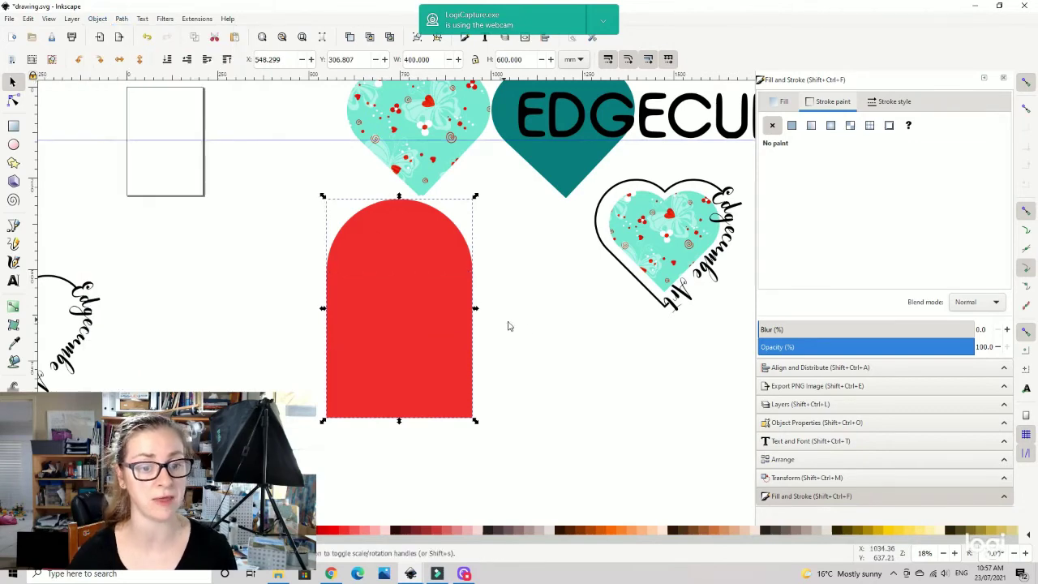
- Duplicate the red arch, rotate the copy a quarter turn and place it to form a heart
{"action": "left_click", "coordinate": [507, 324]}
{"action": "left_click_drag", "start_coordinate": [357, 245], "coordinate": [371, 261]}
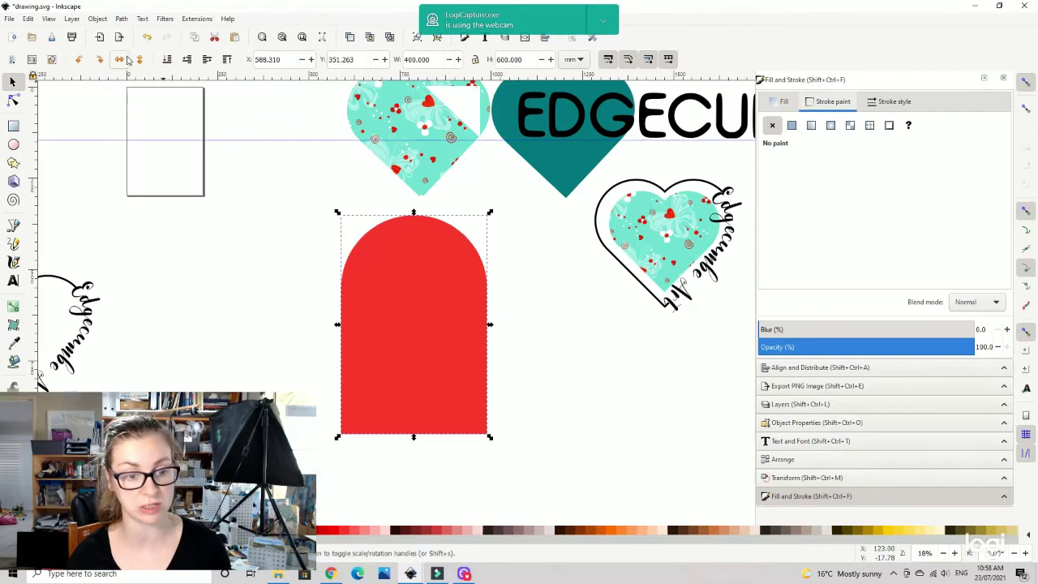
{"action": "key", "text": "ctrl+d"}
{"action": "left_click", "coordinate": [102, 62]}
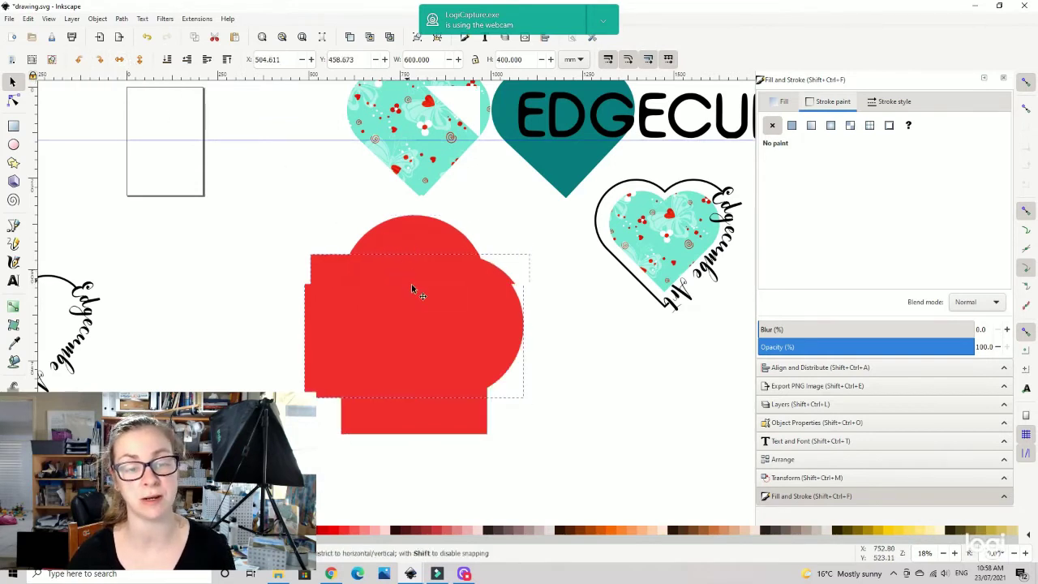
{"action": "left_click_drag", "start_coordinate": [413, 285], "coordinate": [440, 320]}
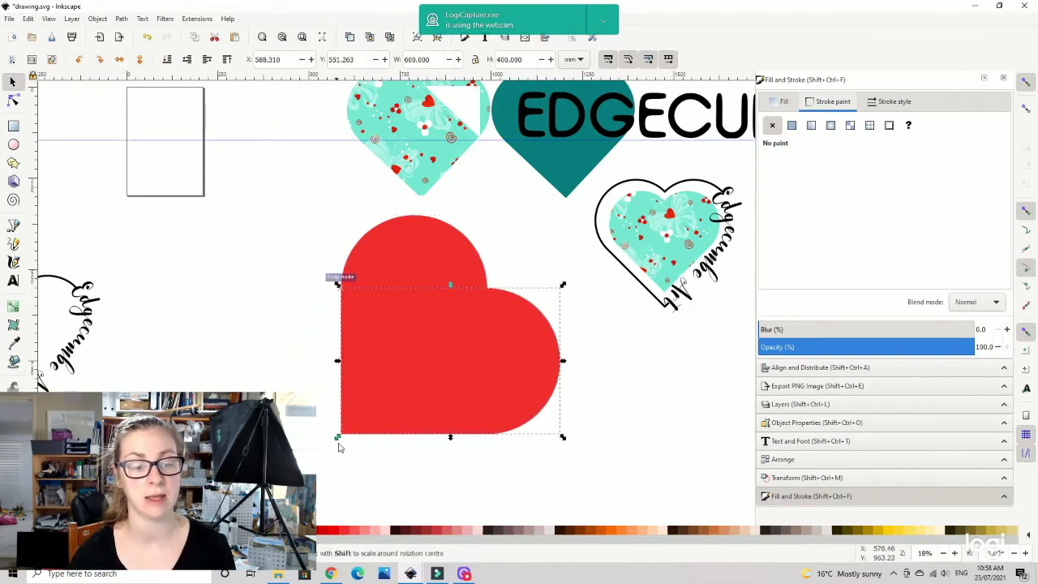
- Union the two red arches into a single heart shape with Path > Union
{"action": "left_click", "coordinate": [657, 447]}
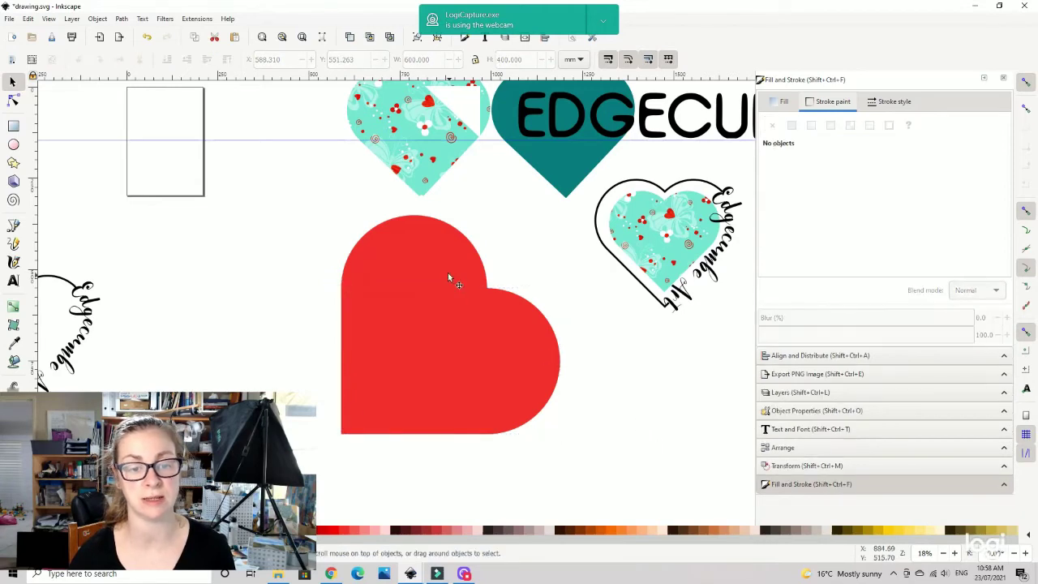
{"action": "left_click", "coordinate": [451, 278]}
{"action": "left_click", "coordinate": [534, 386], "text": "shift"}
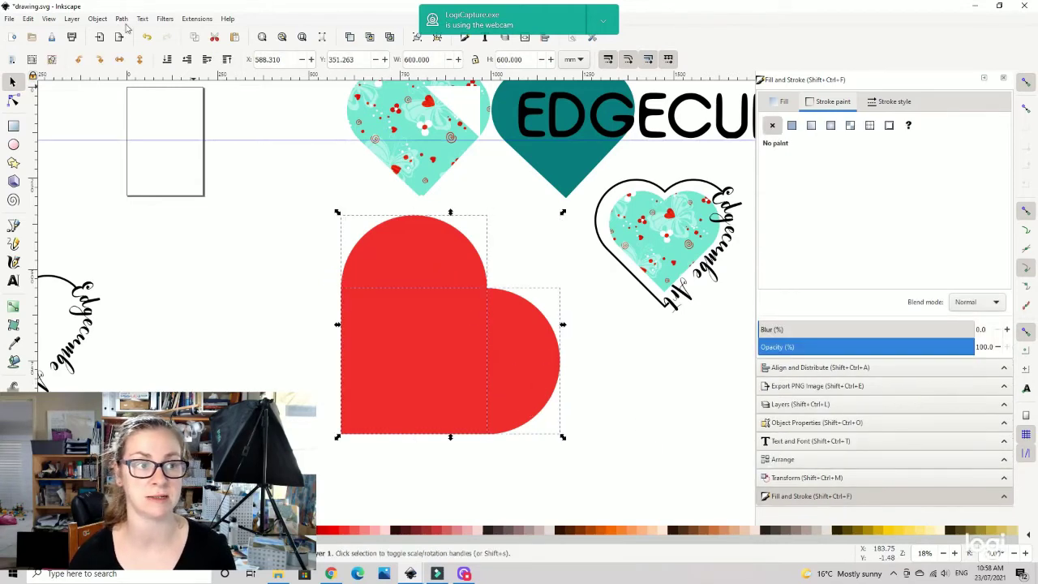
{"action": "left_click", "coordinate": [121, 19]}
{"action": "left_click", "coordinate": [136, 71]}
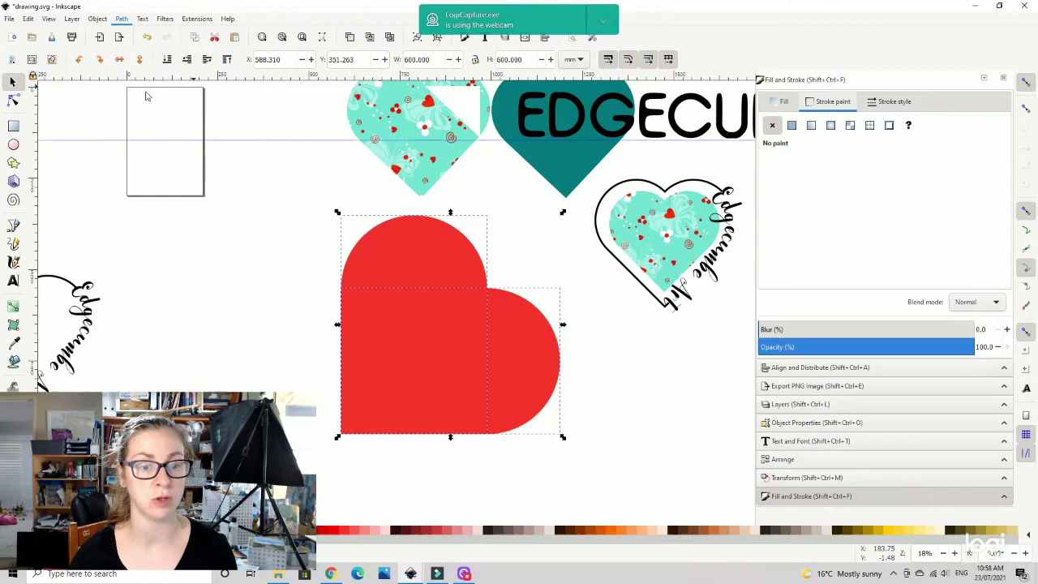
{"action": "left_click", "coordinate": [652, 405]}
- Reposition the red heart, scale it down slightly and leave it upright
{"action": "left_click_drag", "start_coordinate": [529, 376], "coordinate": [503, 361]}
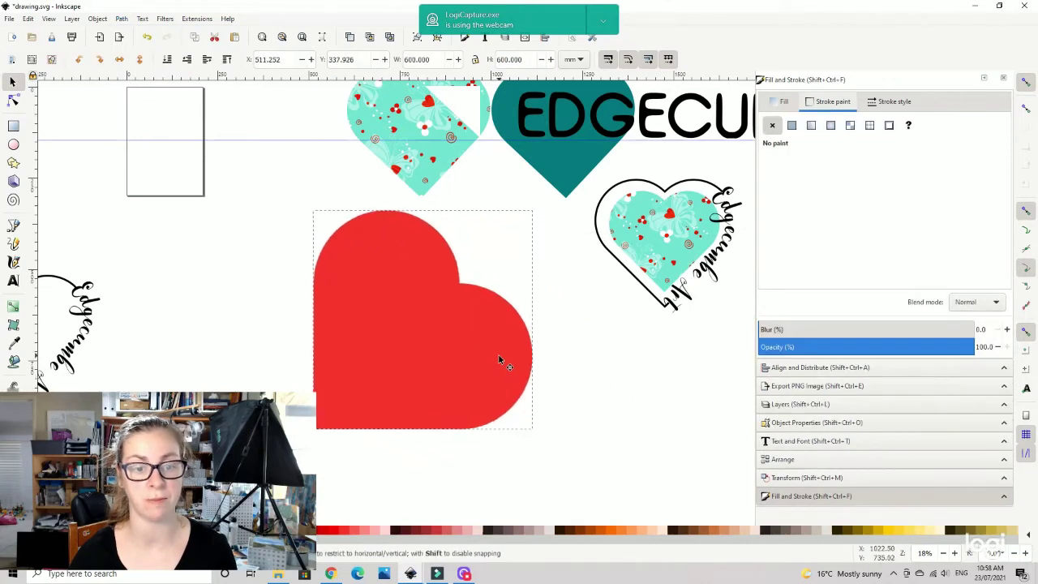
{"action": "left_click_drag", "start_coordinate": [442, 350], "coordinate": [437, 397]}
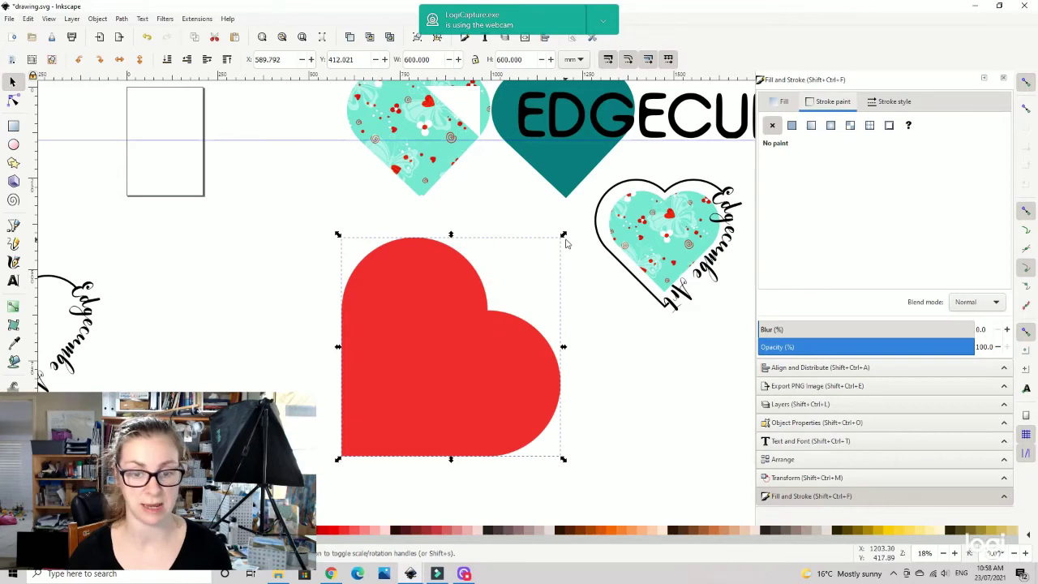
{"action": "mouse_move", "coordinate": [564, 235]}
{"action": "left_mouse_down"}
{"action": "mouse_move", "coordinate": [429, 195]}
{"action": "mouse_move", "coordinate": [453, 204]}
{"action": "left_mouse_up"}
{"action": "left_click", "coordinate": [640, 394]}
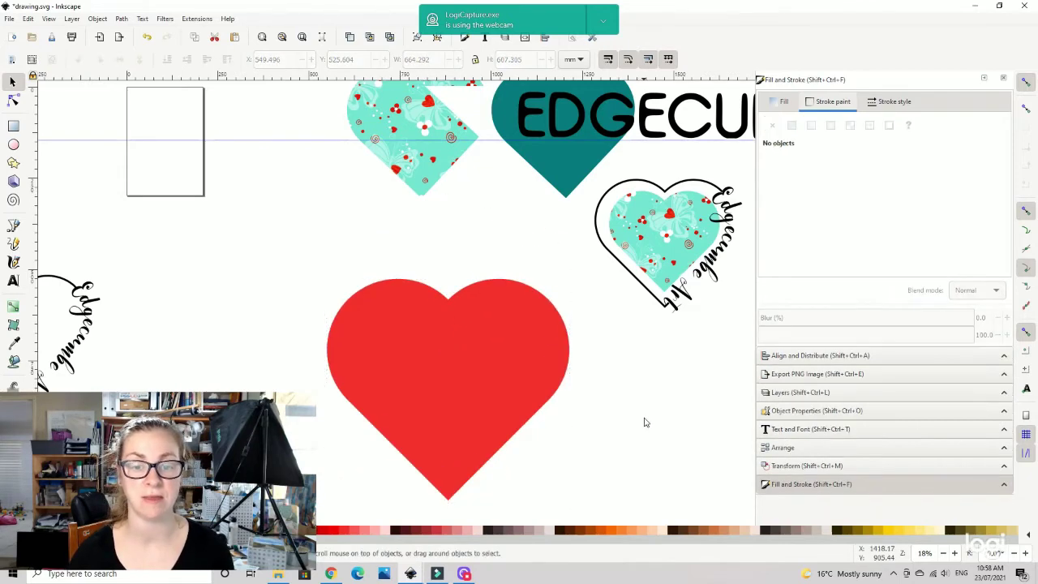
- Line the teal patterned heart up with the guide
{"action": "left_click_drag", "start_coordinate": [654, 440], "coordinate": [625, 487]}
{"action": "scroll", "coordinate": [454, 266], "scroll_direction": "down", "scroll_amount": 6}
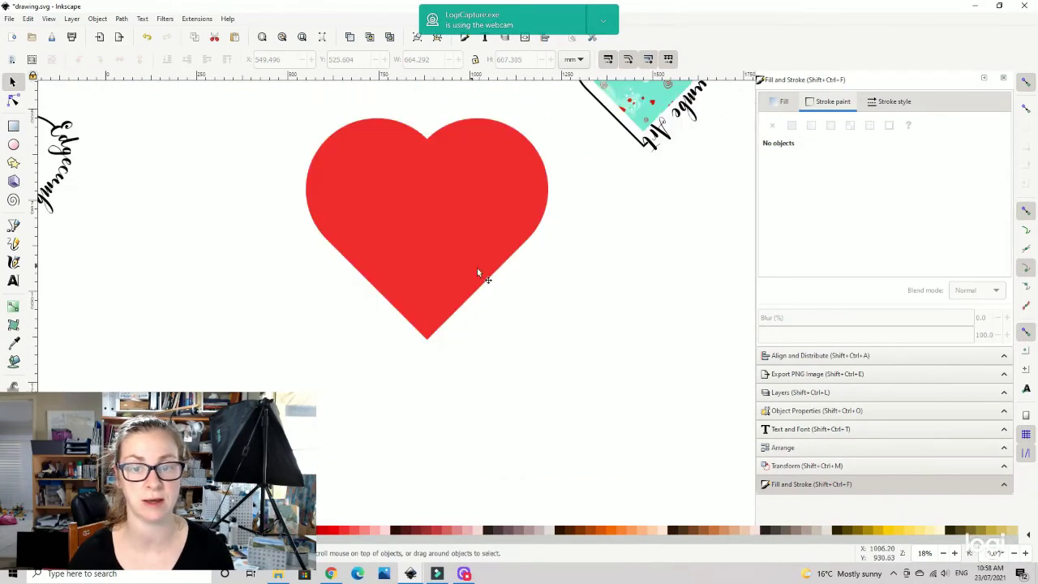
{"action": "scroll", "coordinate": [589, 246], "scroll_direction": "up", "scroll_amount": 5}
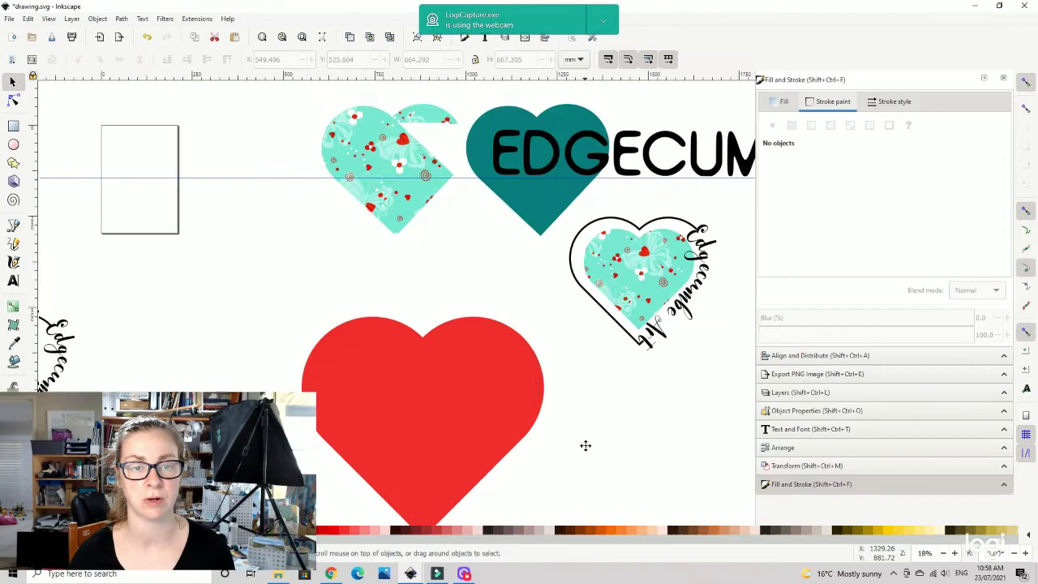
{"action": "mouse_move", "coordinate": [397, 166]}
{"action": "left_mouse_down"}
{"action": "mouse_move", "coordinate": [348, 166]}
{"action": "mouse_move", "coordinate": [408, 166]}
{"action": "left_mouse_up"}
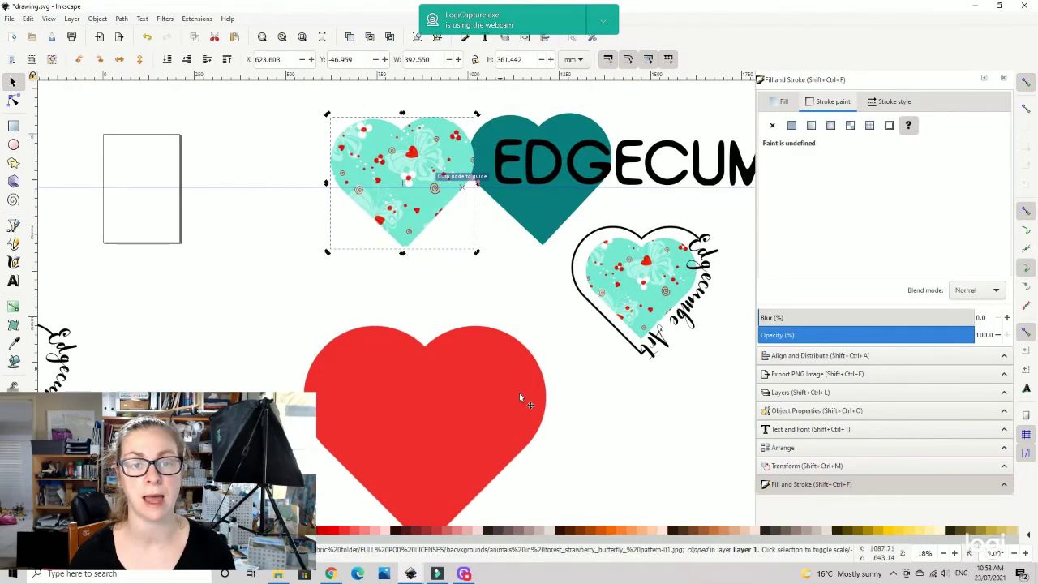
{"action": "scroll", "coordinate": [595, 422], "scroll_direction": "down", "scroll_amount": 3}
{"action": "scroll", "coordinate": [325, 243], "scroll_direction": "left", "scroll_amount": 1}
- Import the pink starry pattern image from the backgrounds folder via File > Import
{"action": "left_click", "coordinate": [12, 20]}
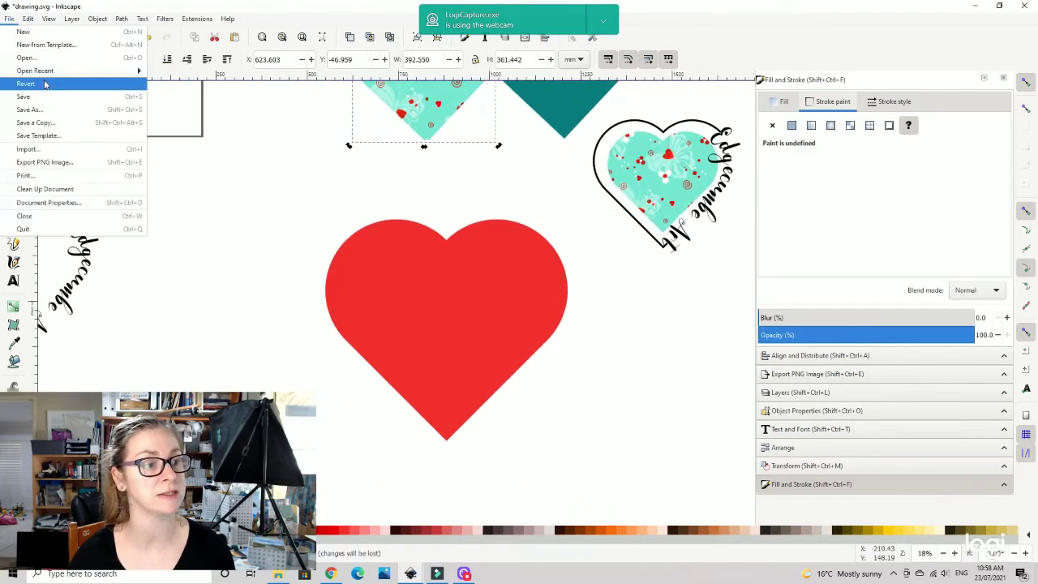
{"action": "left_click", "coordinate": [42, 150]}
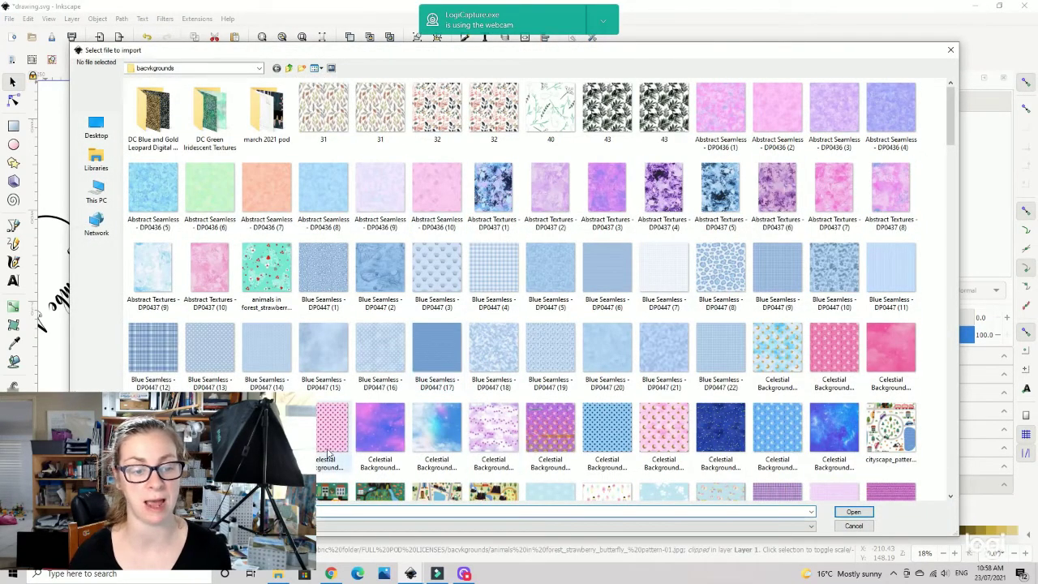
{"action": "left_click", "coordinate": [854, 512]}
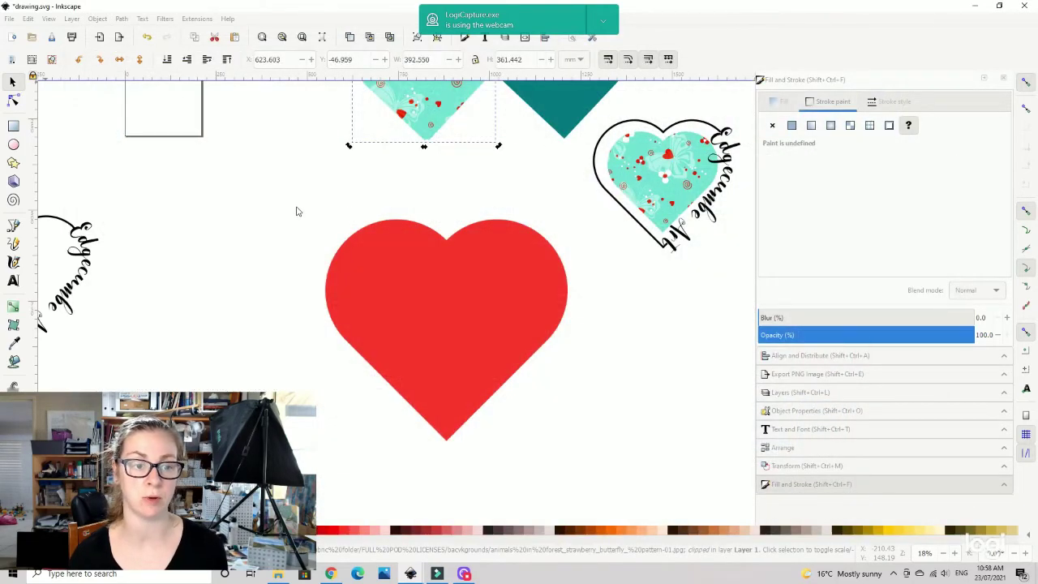
- Move the imported pink pattern image left onto empty canvas
{"action": "left_click_drag", "start_coordinate": [475, 248], "coordinate": [591, 263]}
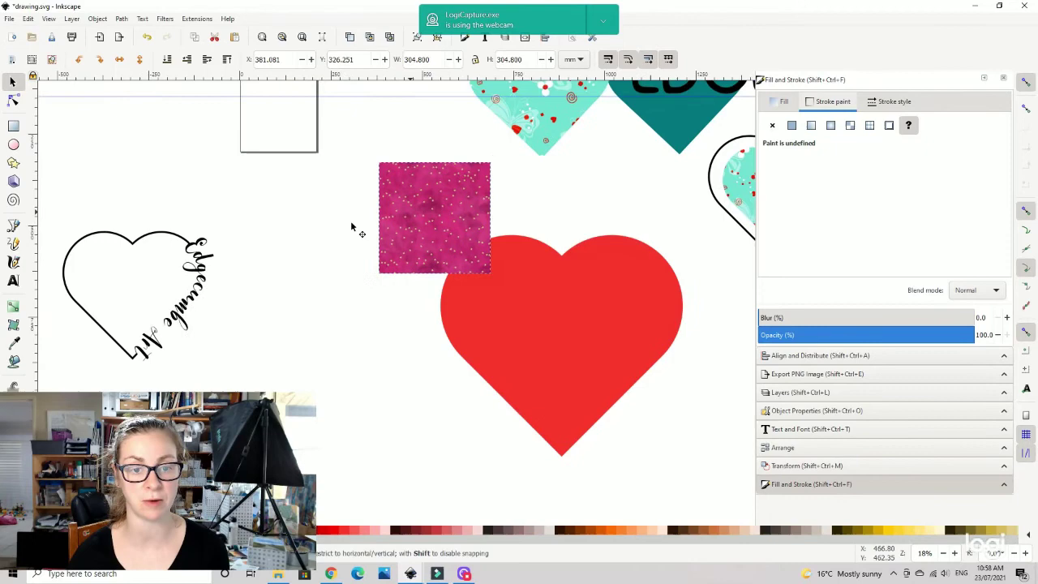
{"action": "left_click_drag", "start_coordinate": [389, 231], "coordinate": [279, 246]}
{"action": "left_click", "coordinate": [582, 277]}
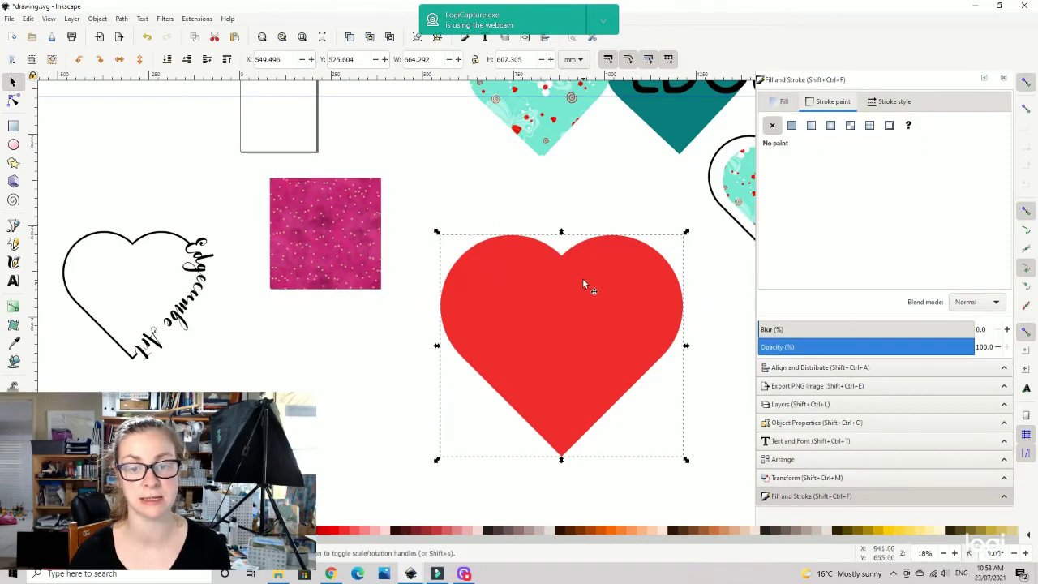
{"action": "left_click", "coordinate": [121, 18]}
{"action": "left_click", "coordinate": [340, 143]}
{"action": "key", "text": "Escape"}
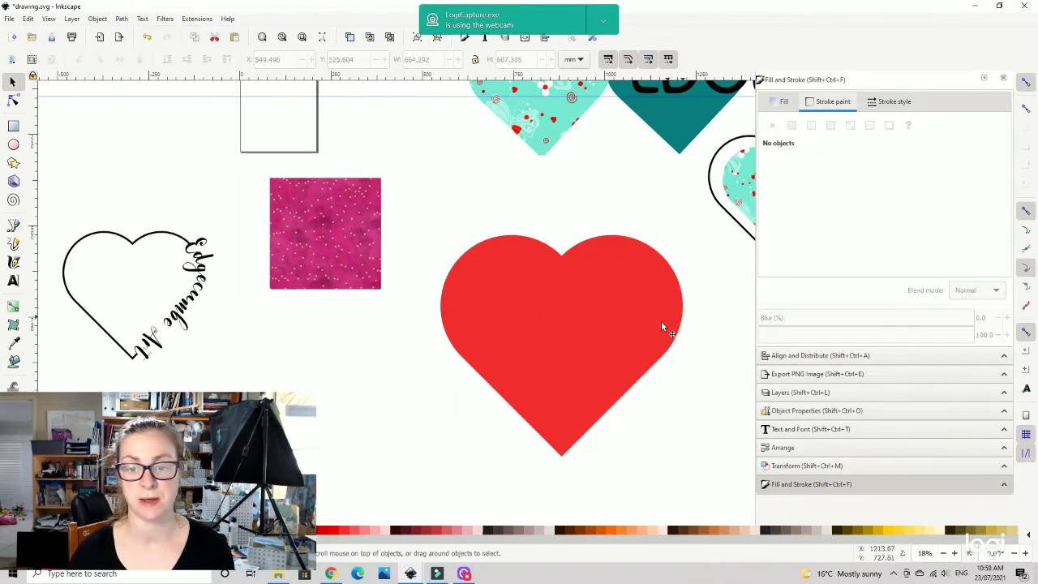
- Shrink the red heart to about half size, centre it over the pink image and raise it to top
{"action": "left_click", "coordinate": [636, 364]}
{"action": "left_click_drag", "start_coordinate": [686, 460], "coordinate": [554, 335]}
{"action": "left_click", "coordinate": [530, 296]}
{"action": "left_click_drag", "start_coordinate": [530, 297], "coordinate": [339, 213]}
{"action": "left_click", "coordinate": [227, 59]}
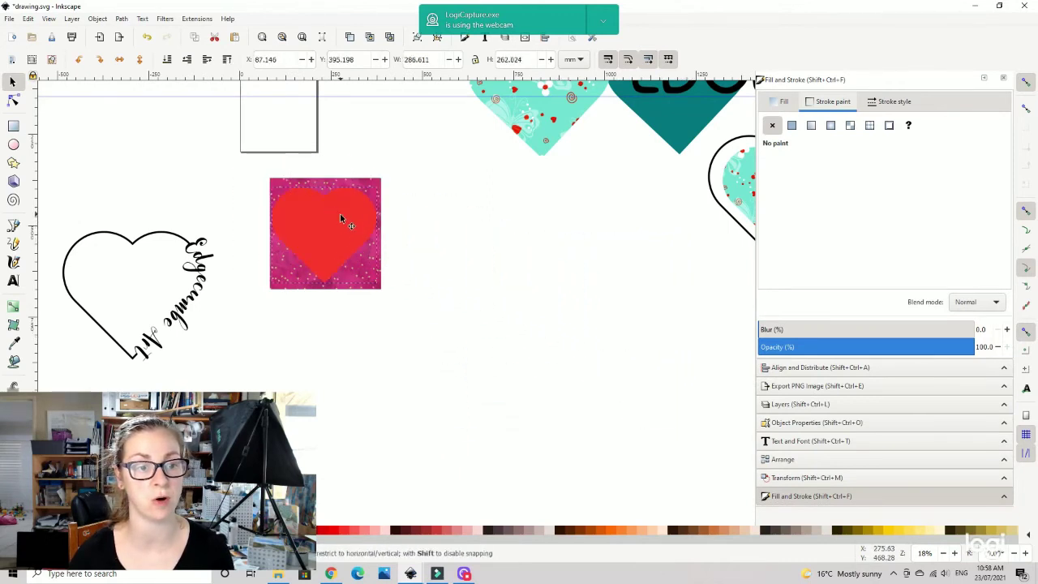
{"action": "left_click", "coordinate": [339, 213]}
{"action": "left_click", "coordinate": [232, 167]}
- Clip the pink image to the heart with Object > Clip > Set and place it below the teal hearts
{"action": "left_click_drag", "start_coordinate": [192, 132], "coordinate": [464, 383]}
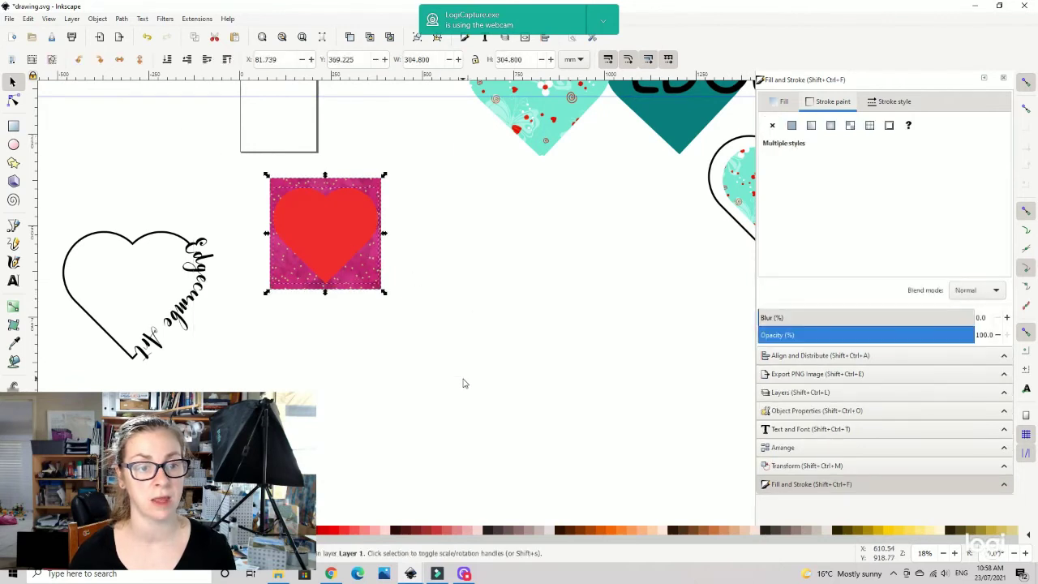
{"action": "left_click", "coordinate": [99, 19]}
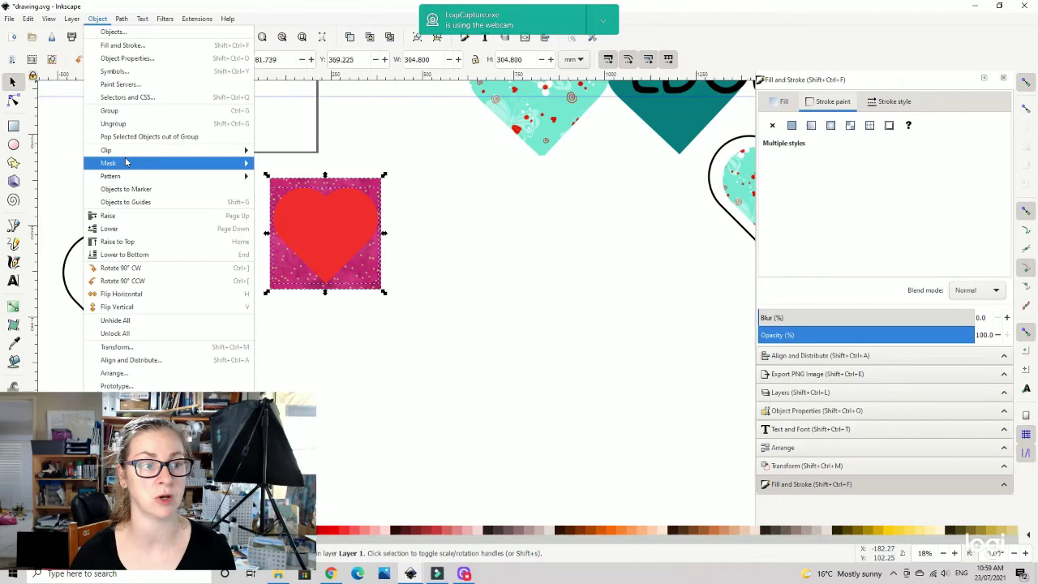
{"action": "mouse_move", "coordinate": [211, 150]}
{"action": "left_click", "coordinate": [275, 151]}
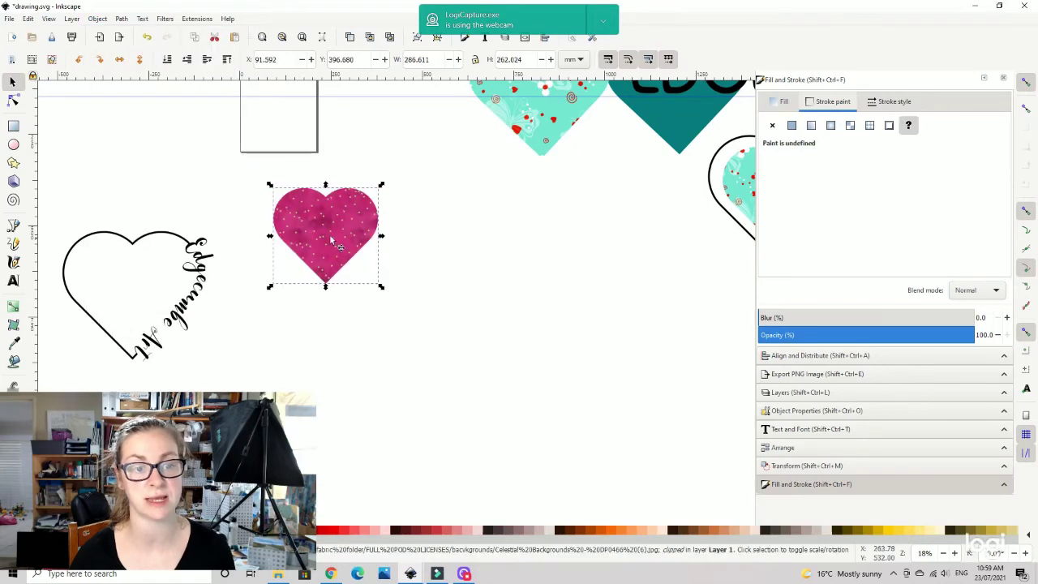
{"action": "left_click_drag", "start_coordinate": [329, 234], "coordinate": [500, 232]}
{"action": "left_click_drag", "start_coordinate": [621, 211], "coordinate": [539, 254]}
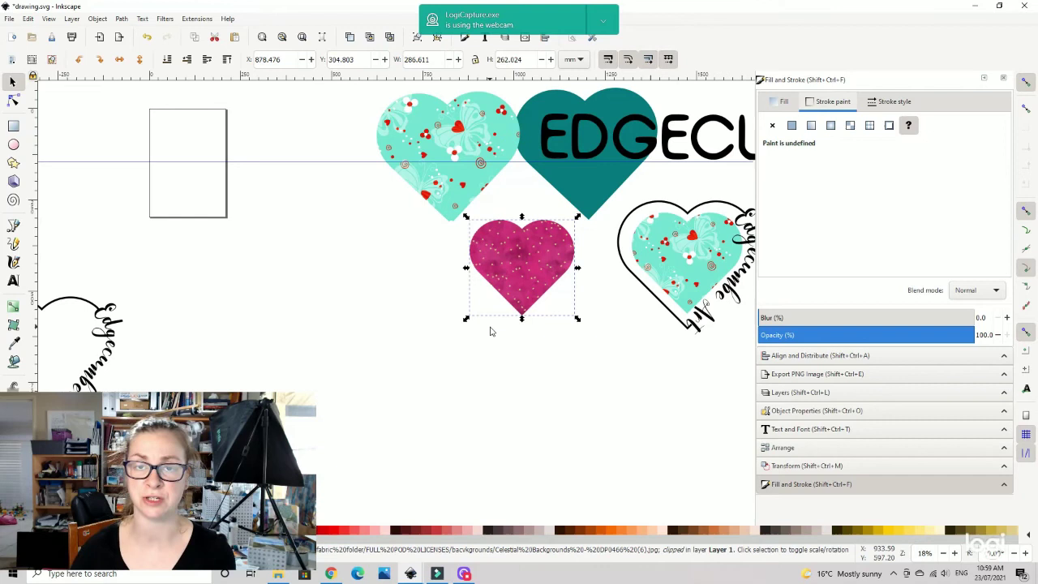
{"action": "left_click", "coordinate": [660, 354]}
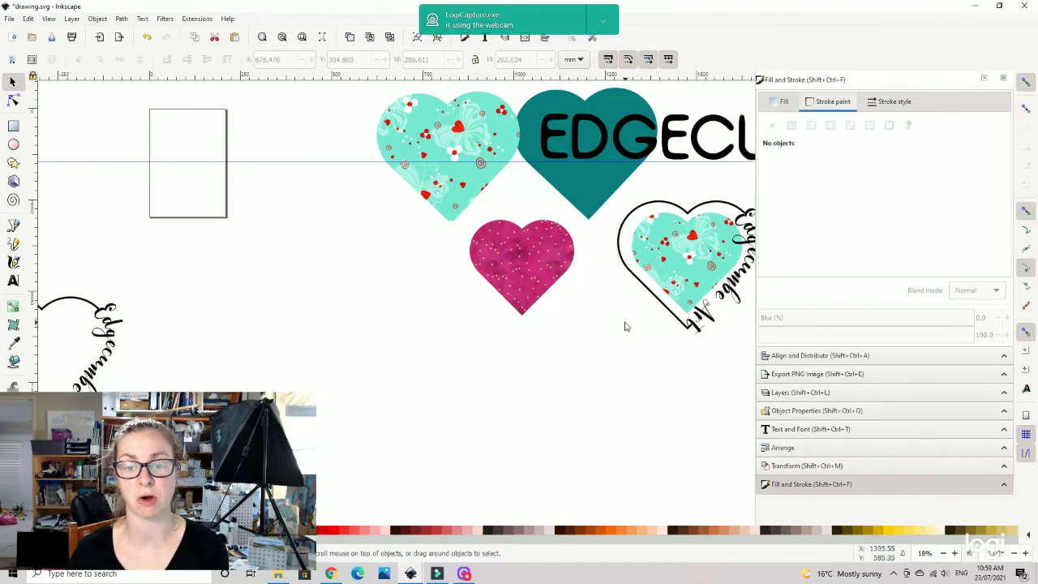
{"action": "scroll", "coordinate": [624, 315], "scroll_direction": "right", "scroll_amount": 3}
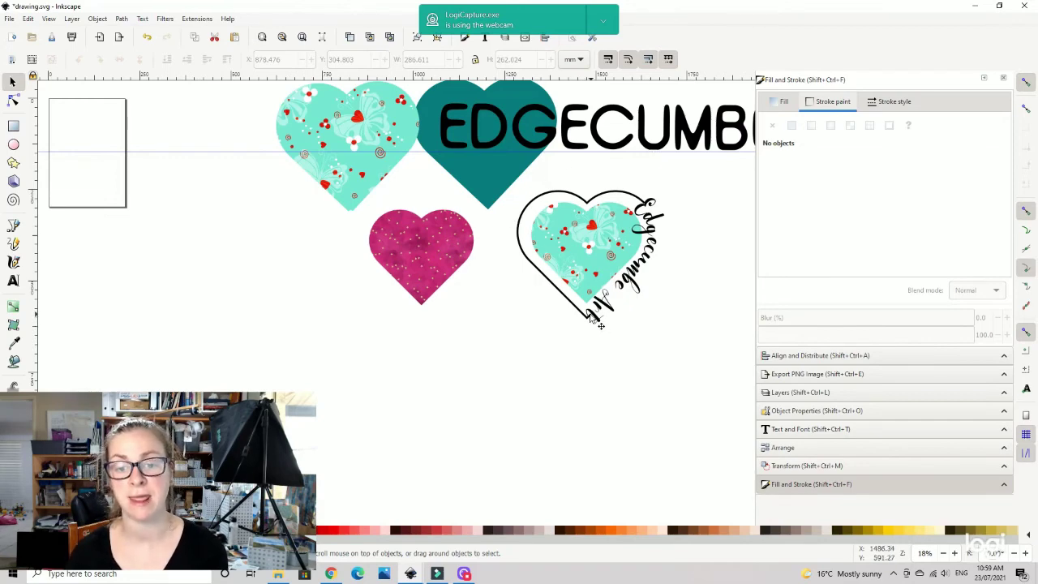
{"action": "scroll", "coordinate": [425, 280], "scroll_direction": "left", "scroll_amount": 10}
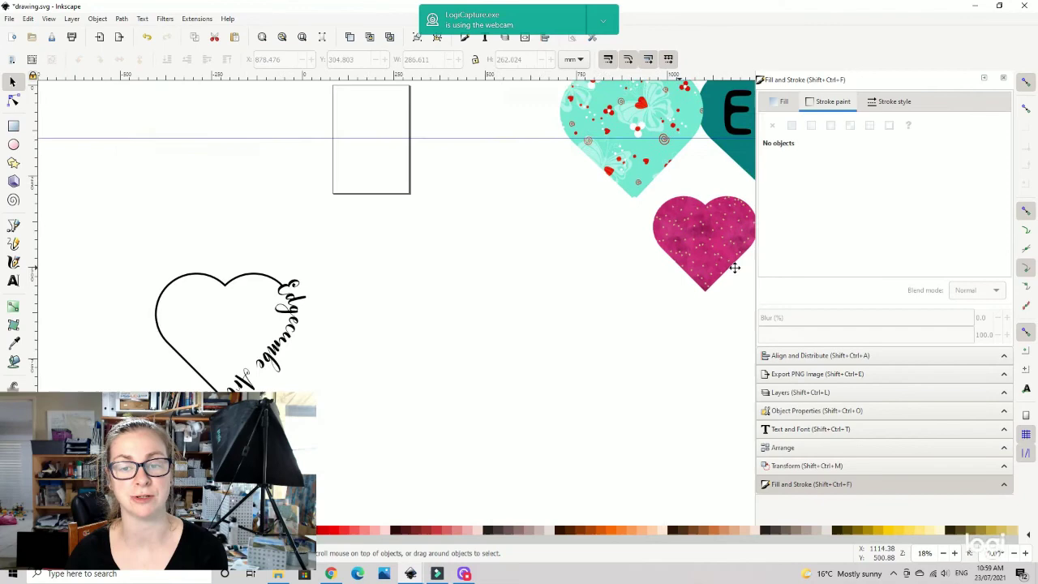
{"action": "scroll", "coordinate": [417, 271], "scroll_direction": "left", "scroll_amount": 3}
{"action": "scroll", "coordinate": [416, 271], "scroll_direction": "down", "scroll_amount": 2}
{"action": "scroll", "coordinate": [475, 232], "scroll_direction": "left", "scroll_amount": 2}
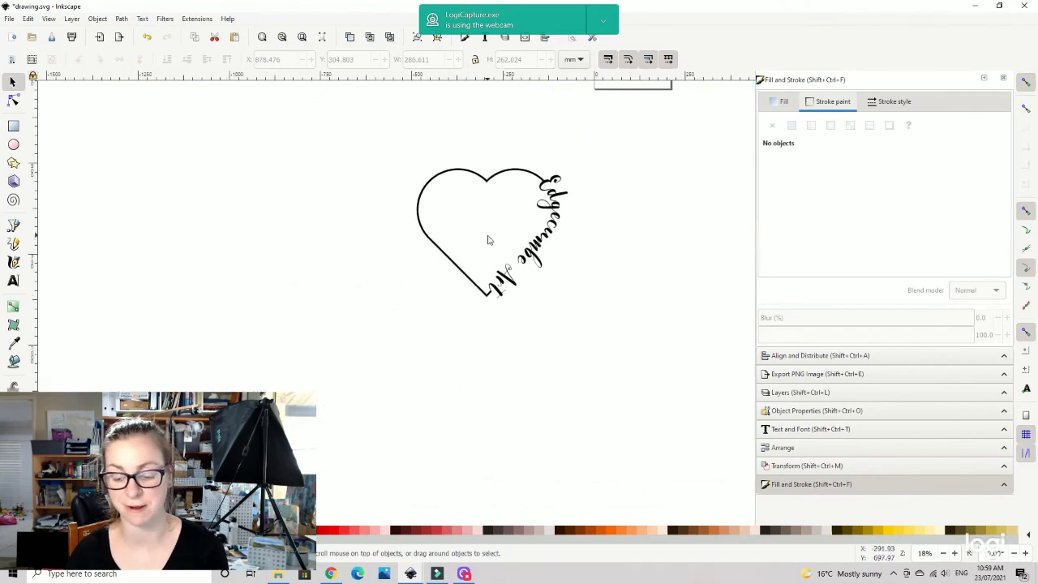
{"action": "scroll", "coordinate": [577, 306], "scroll_direction": "up", "scroll_amount": 3}
{"action": "scroll", "coordinate": [681, 248], "scroll_direction": "up", "scroll_amount": 2}
{"action": "scroll", "coordinate": [394, 273], "scroll_direction": "down", "scroll_amount": 1}
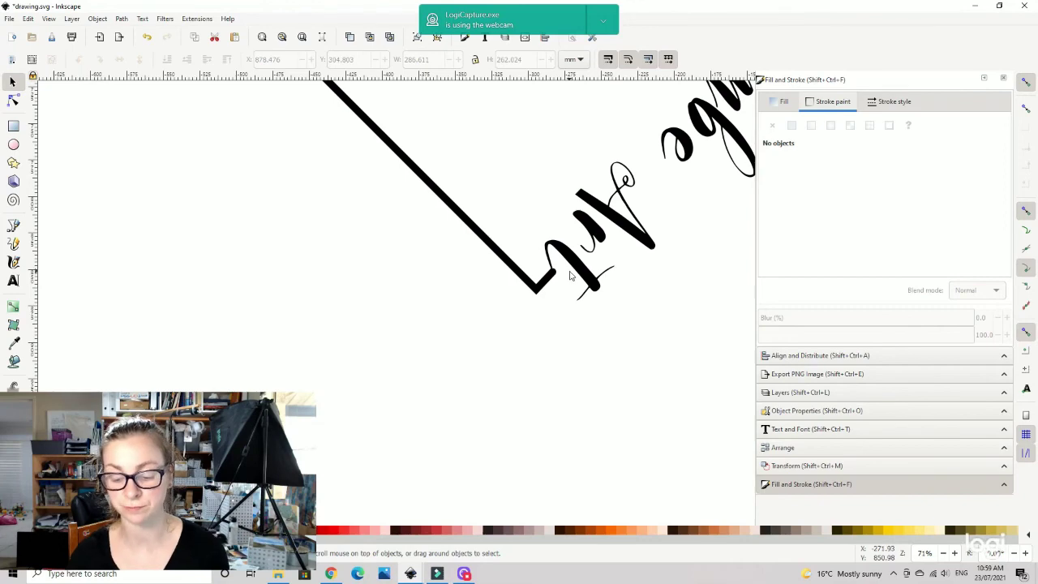
{"action": "scroll", "coordinate": [584, 259], "scroll_direction": "down", "scroll_amount": 5}
{"action": "scroll", "coordinate": [602, 215], "scroll_direction": "right", "scroll_amount": 6}
{"action": "scroll", "coordinate": [602, 215], "scroll_direction": "up", "scroll_amount": 2}
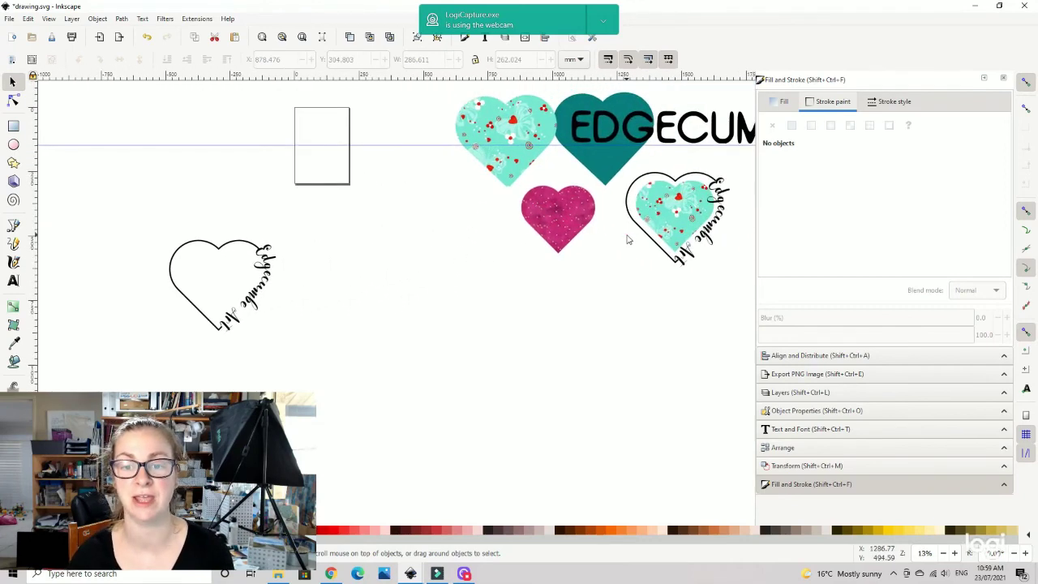
{"action": "left_click", "coordinate": [555, 273]}
{"action": "scroll", "coordinate": [557, 278], "scroll_direction": "up", "scroll_amount": 6}
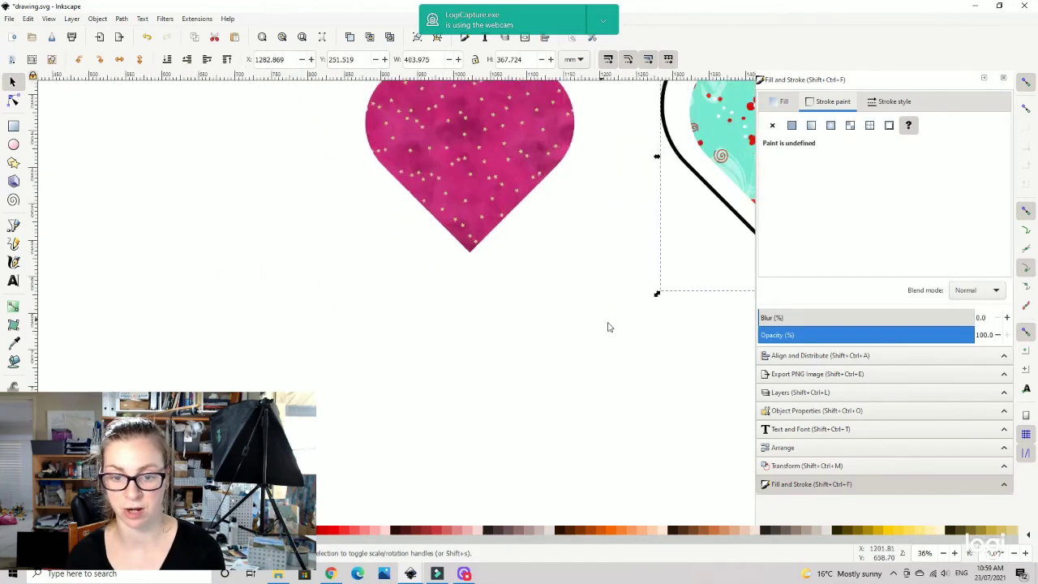
{"action": "scroll", "coordinate": [425, 238], "scroll_direction": "right", "scroll_amount": 2}
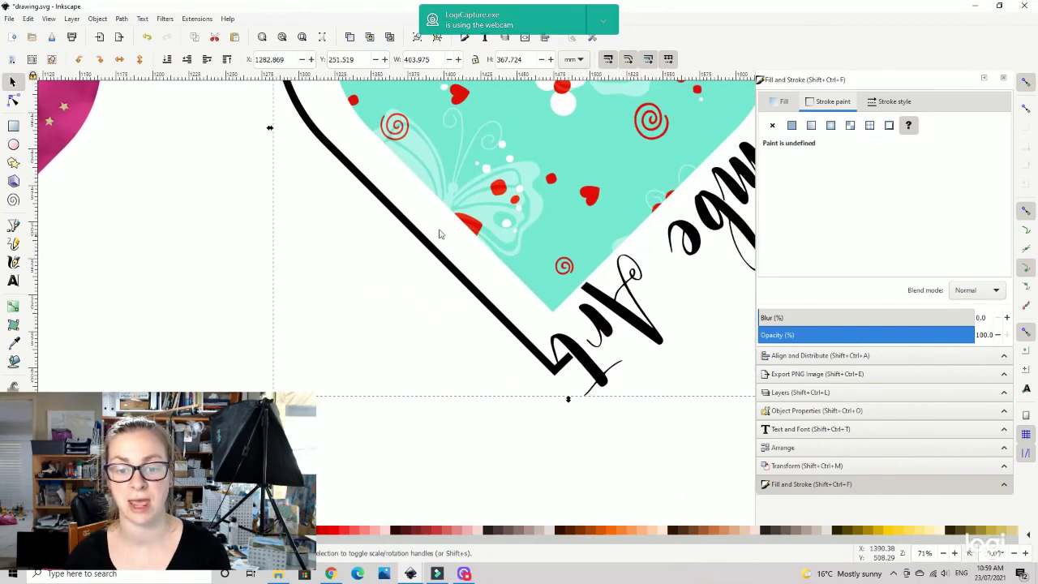
{"action": "scroll", "coordinate": [459, 224], "scroll_direction": "down", "scroll_amount": 5}
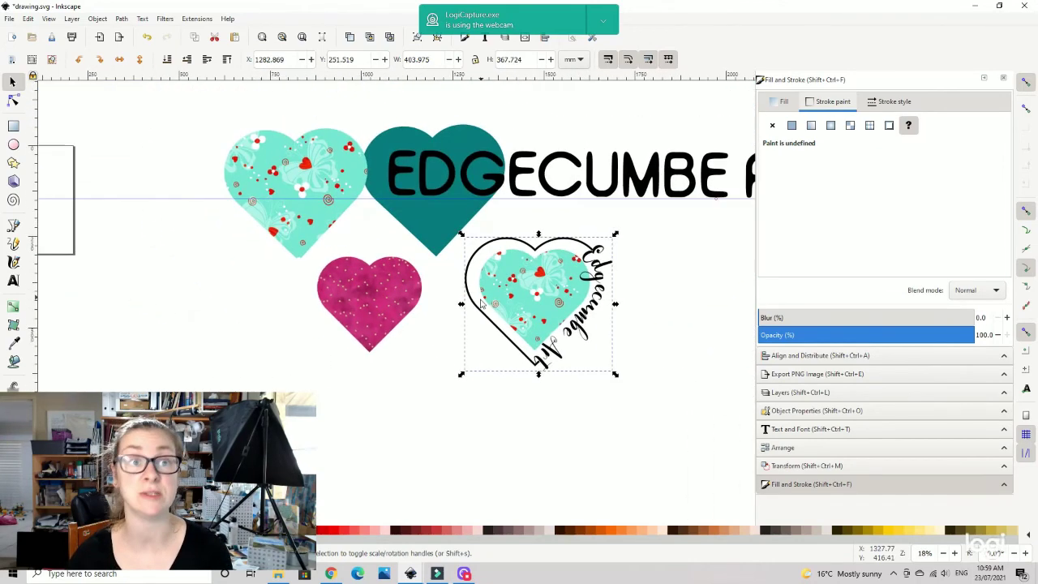